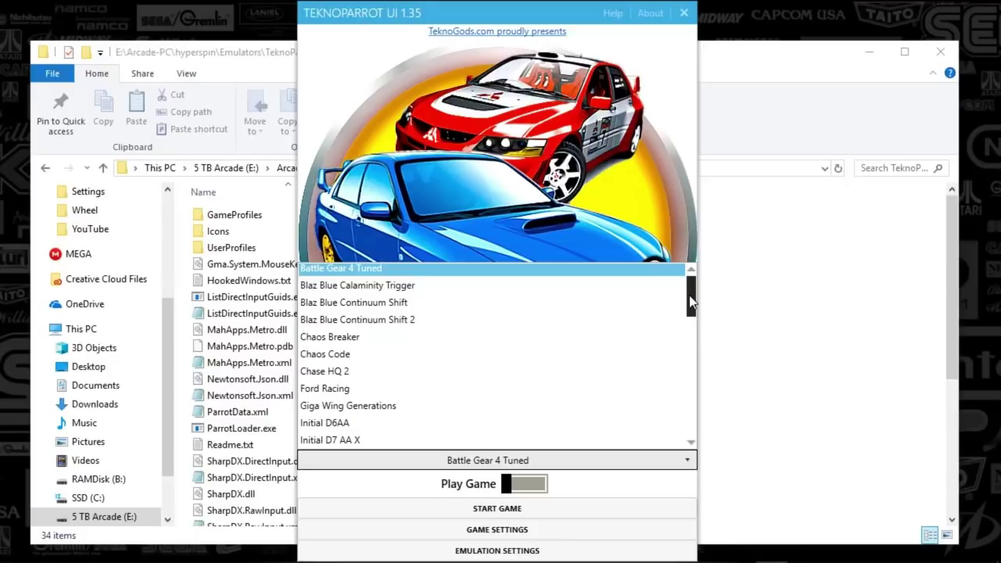
Browse the game launcher's list of supported games from Battle Gear 4 Tuned through Wacky Races
{"action": "left_click_drag", "start_coordinate": [690, 302], "coordinate": [683, 443]}
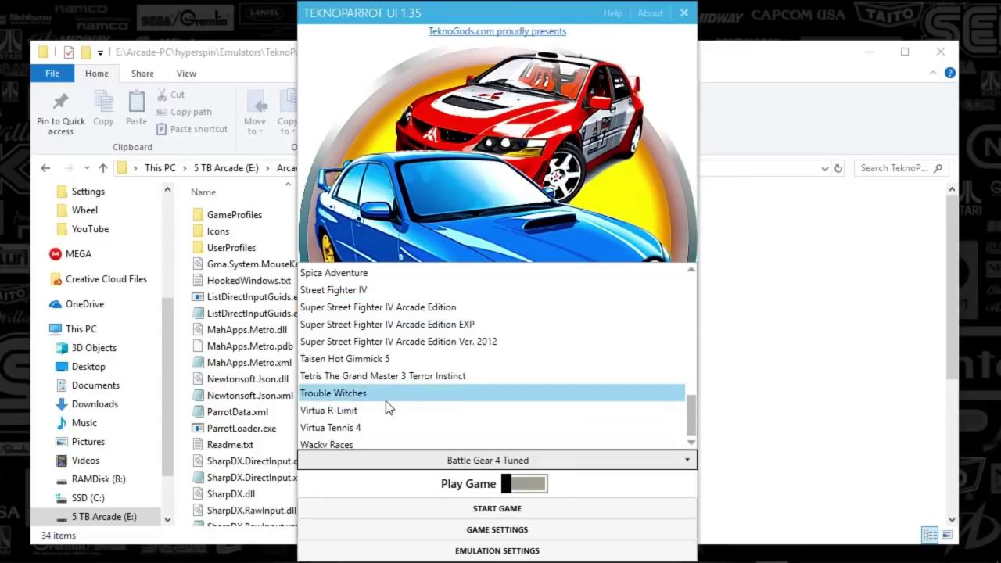
{"action": "left_click", "coordinate": [372, 33]}
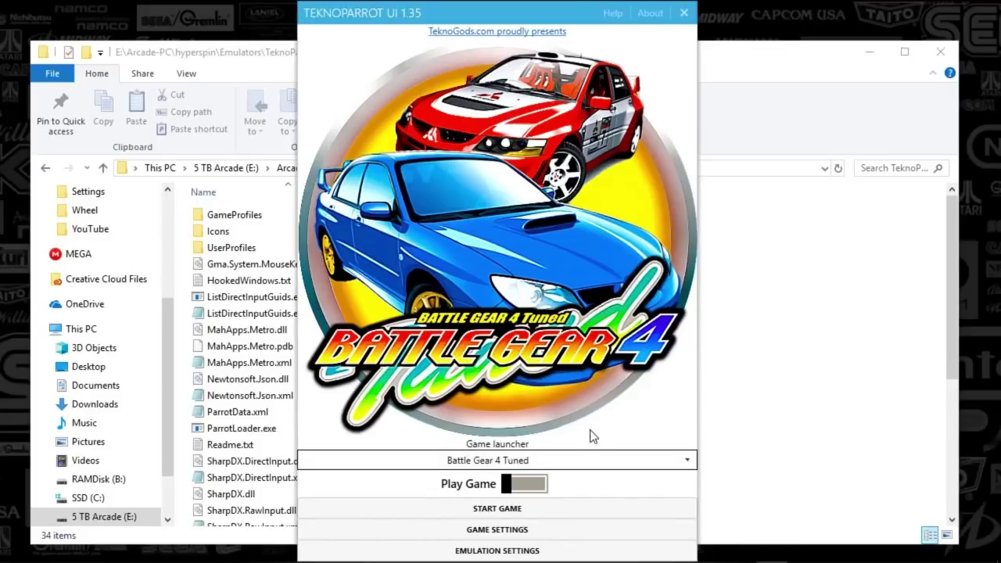
{"action": "left_click", "coordinate": [511, 461]}
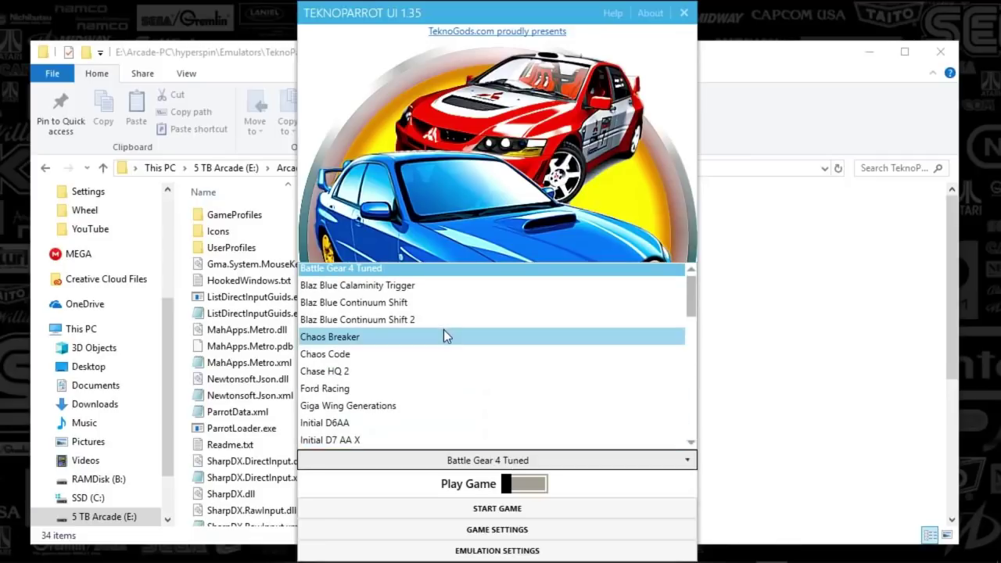
{"action": "left_click", "coordinate": [372, 14]}
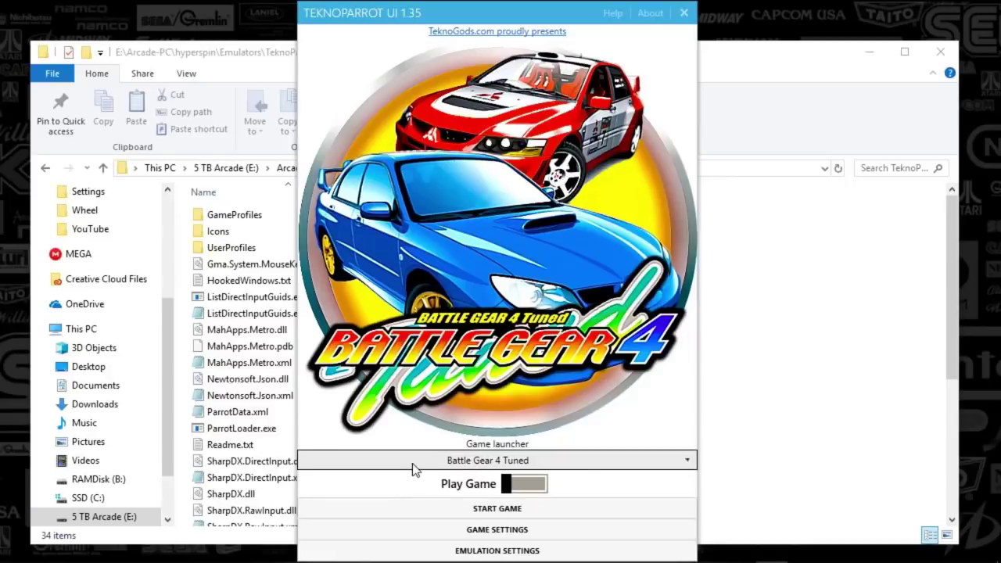
{"action": "left_click", "coordinate": [502, 467]}
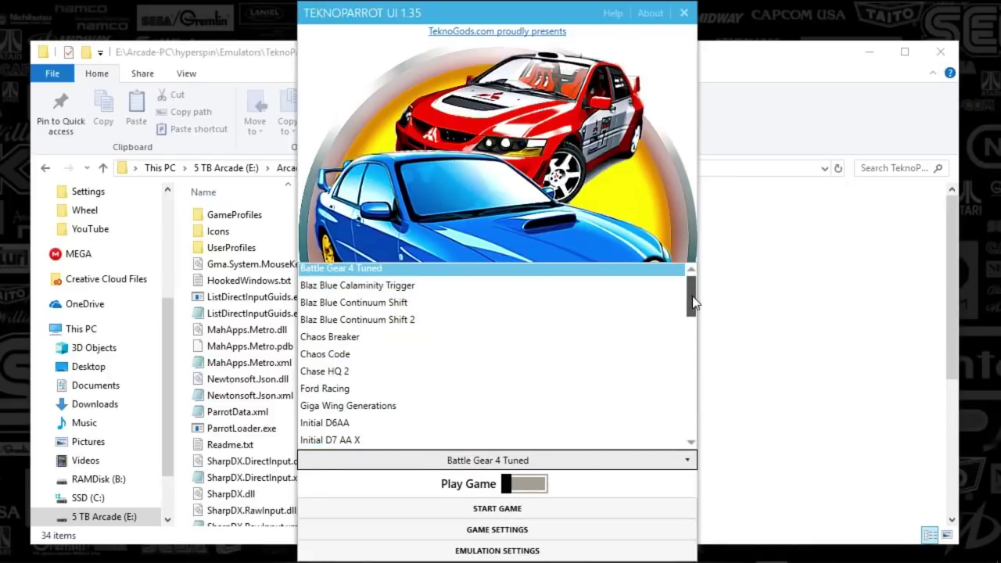
{"action": "left_click_drag", "start_coordinate": [693, 297], "coordinate": [659, 432]}
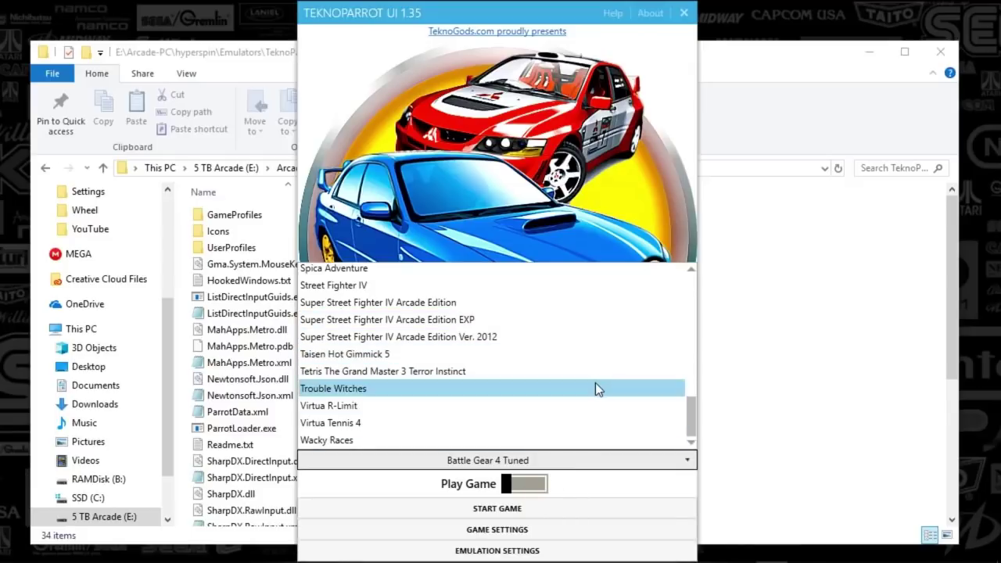
Review the game-specific settings and input mapping for Battle Gear 4 Tuned, and return to the launcher
{"action": "left_click", "coordinate": [499, 536]}
{"action": "left_click", "coordinate": [498, 535]}
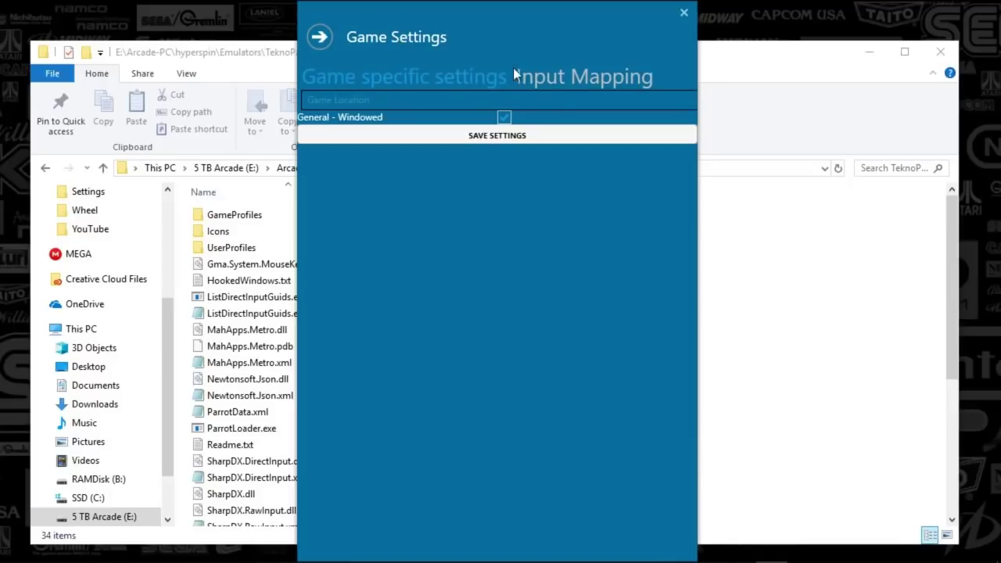
{"action": "left_click", "coordinate": [546, 78]}
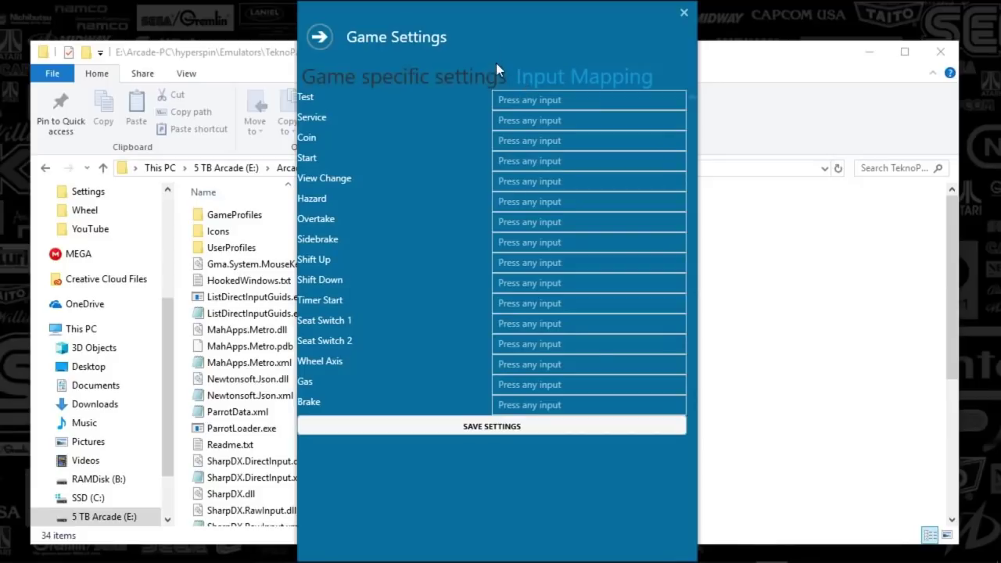
{"action": "left_click", "coordinate": [378, 73]}
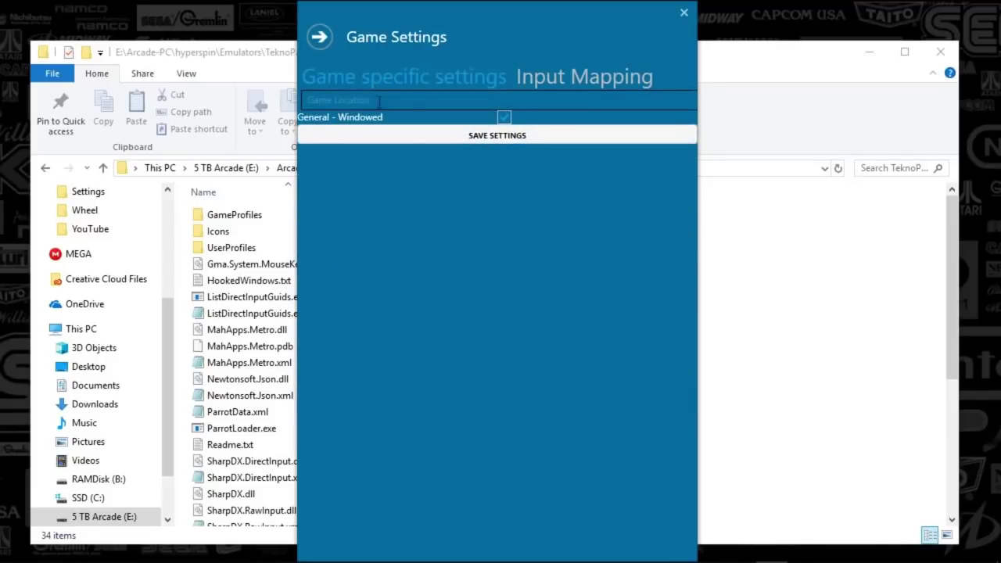
{"action": "left_click", "coordinate": [320, 36]}
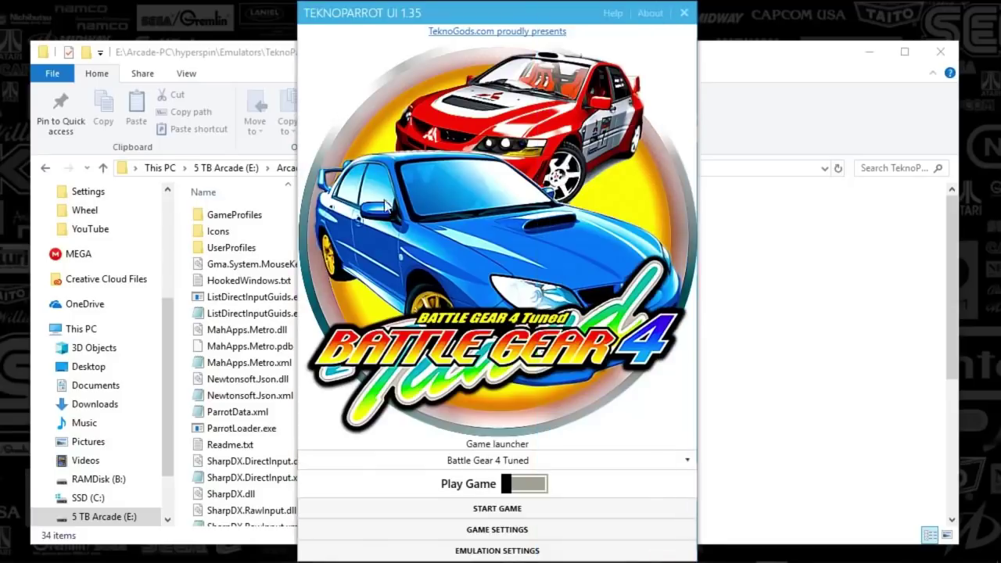
Examine the emulation settings, including the joystick interface and Direct Input wheel options, and close TeknoParrot UI
{"action": "mouse_move", "coordinate": [500, 554]}
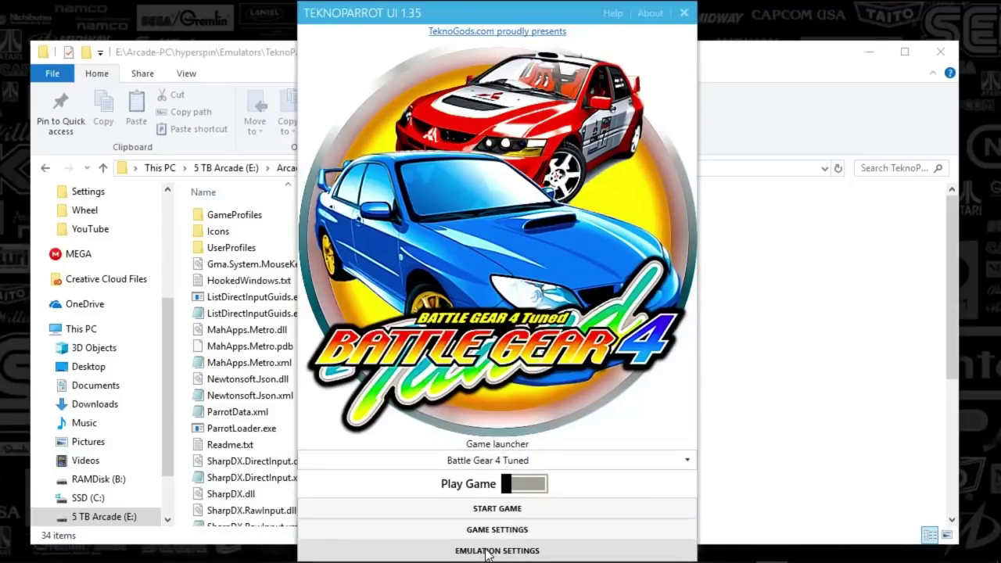
{"action": "left_click", "coordinate": [504, 551]}
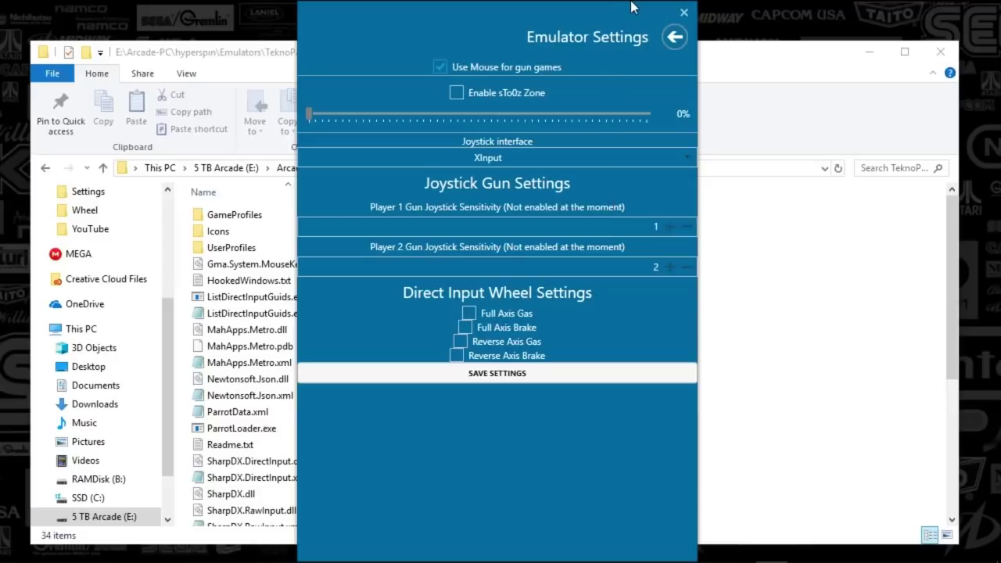
{"action": "left_click", "coordinate": [684, 17]}
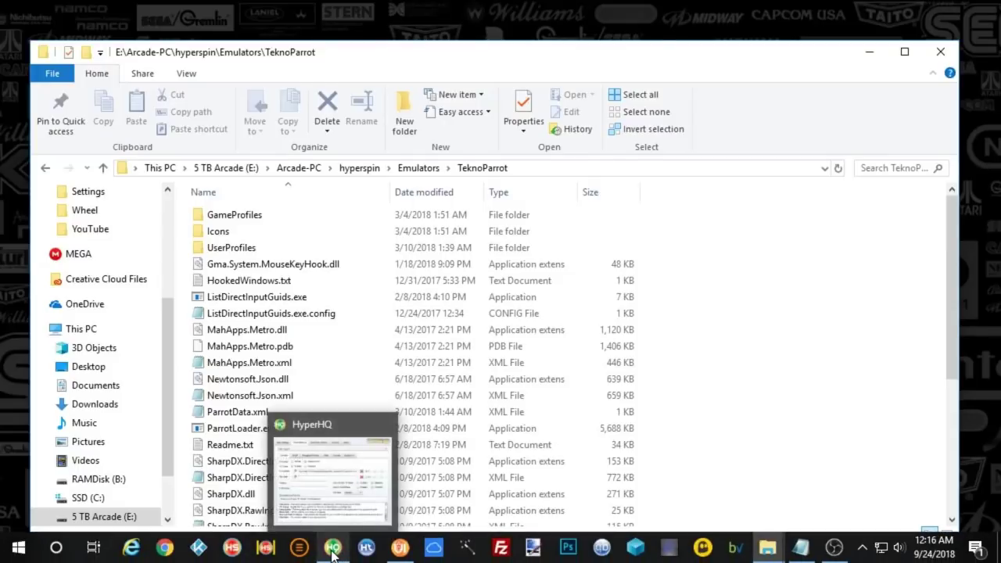
Switch to HyperHQ and examine the emulator settings of the Taito Type X wheel
{"action": "left_click", "coordinate": [333, 549]}
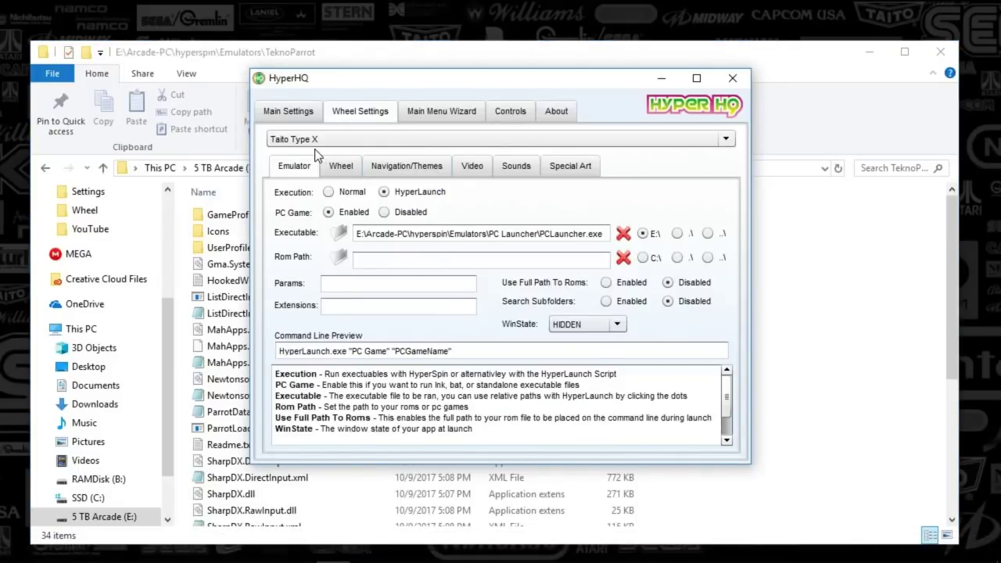
{"action": "left_click_drag", "start_coordinate": [367, 78], "coordinate": [507, 35]}
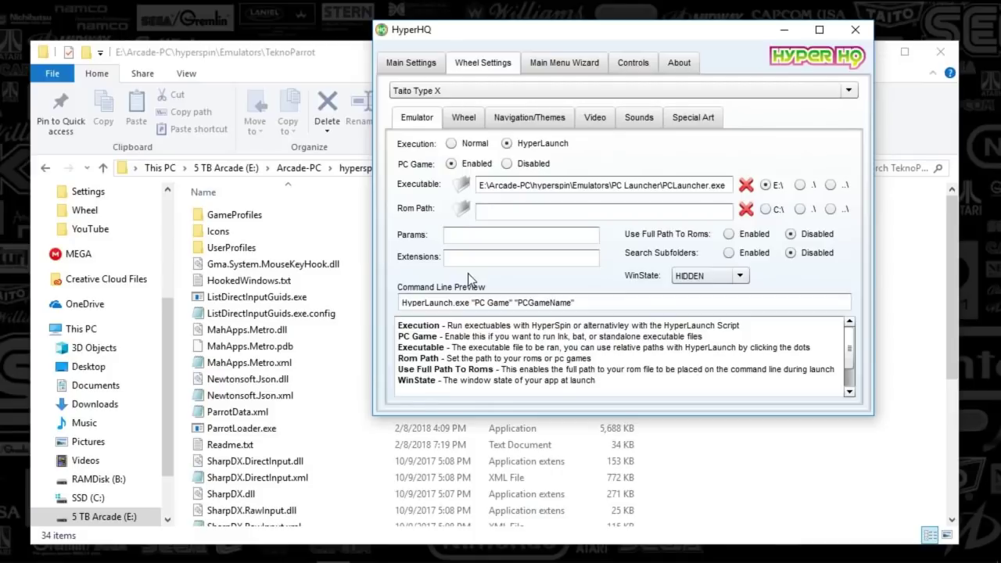
{"action": "left_click", "coordinate": [429, 91]}
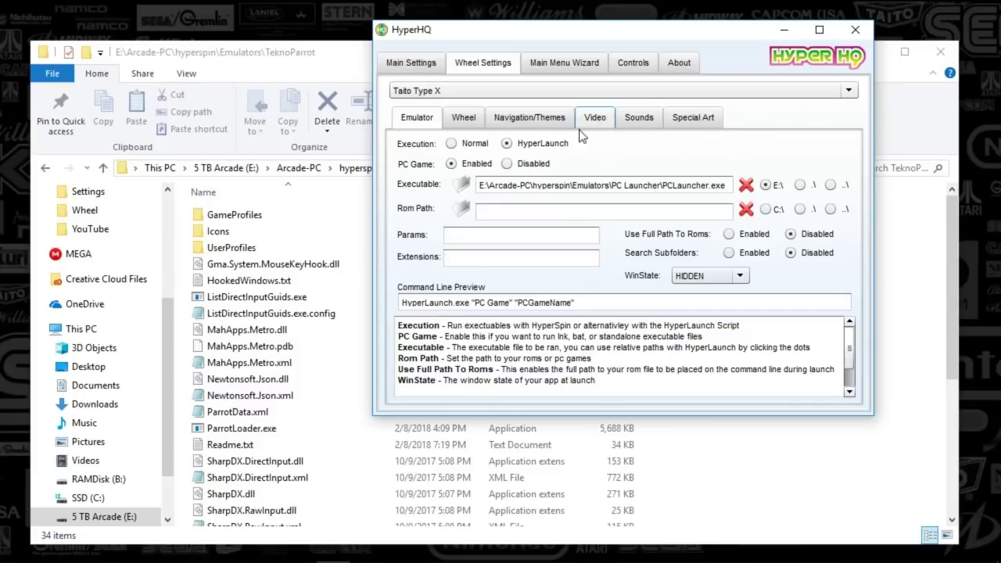
Review Taito Type X's wheel, navigation/themes, video, sounds and special art settings, and close HyperHQ
{"action": "left_click", "coordinate": [463, 123]}
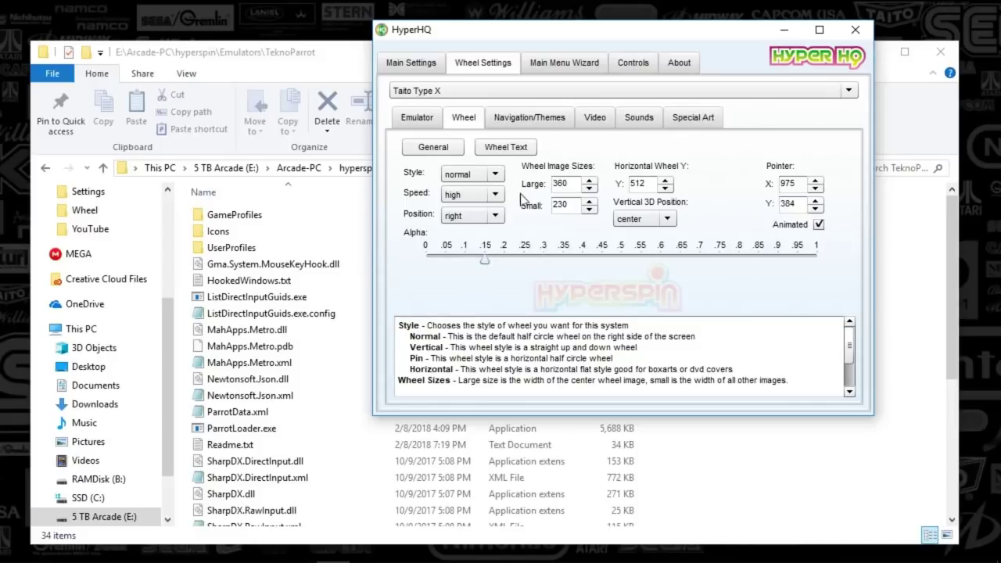
{"action": "left_click", "coordinate": [517, 121]}
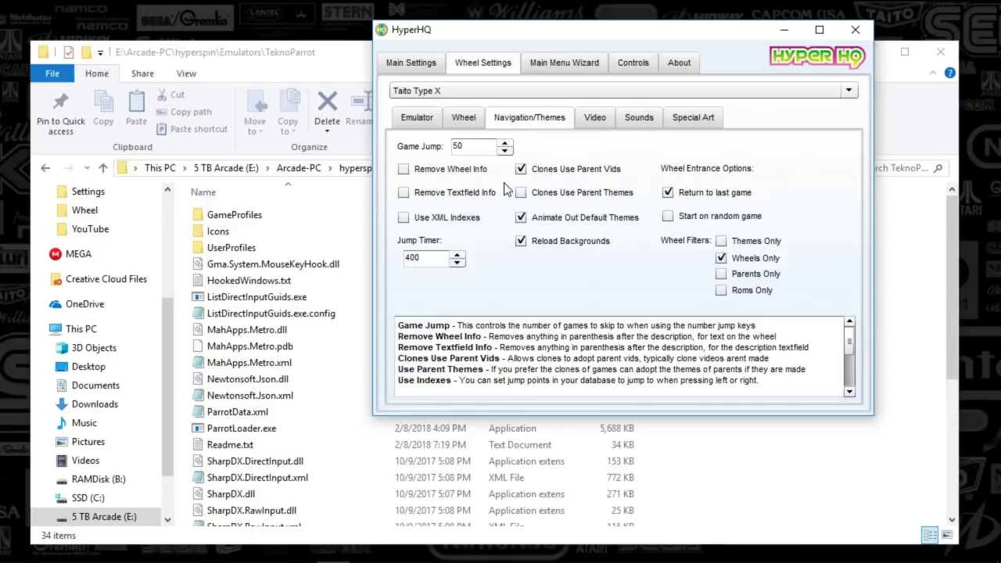
{"action": "left_click", "coordinate": [595, 118]}
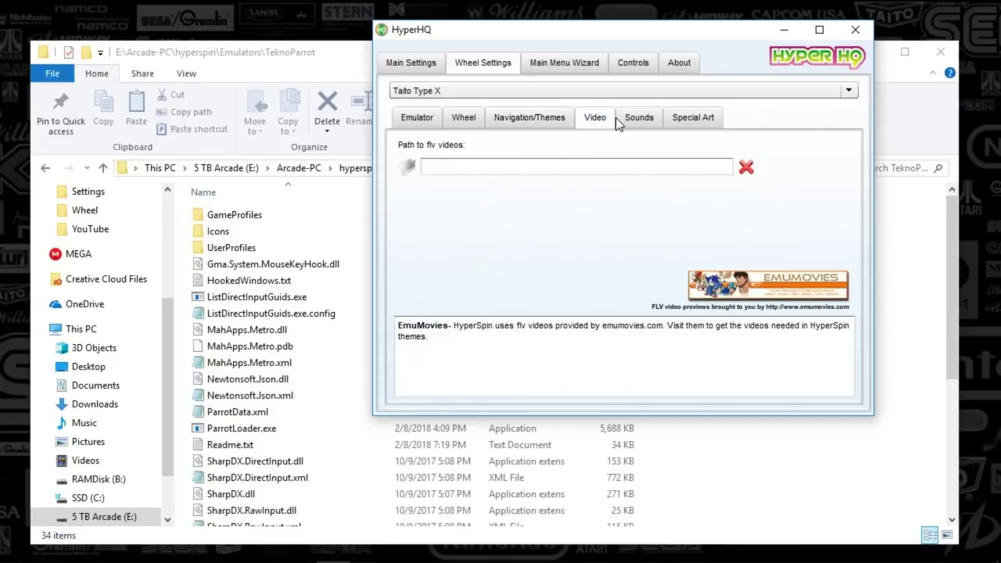
{"action": "left_click", "coordinate": [639, 121]}
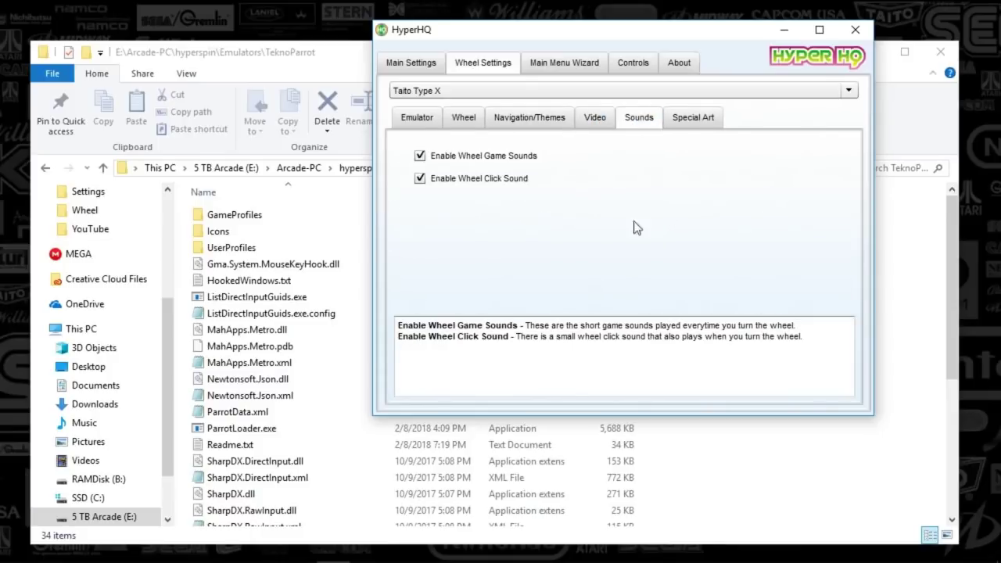
{"action": "left_click", "coordinate": [694, 118]}
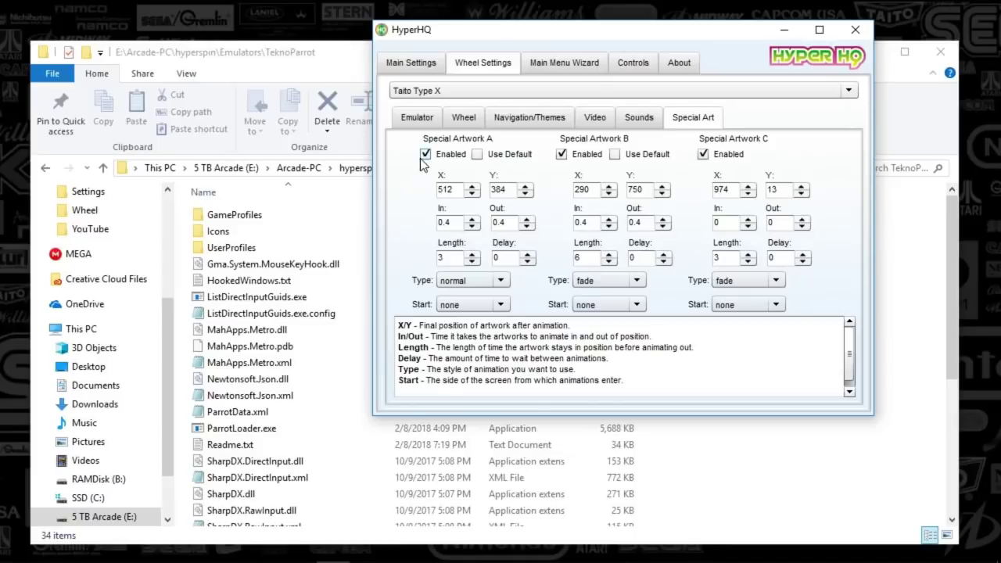
{"action": "left_click", "coordinate": [417, 125]}
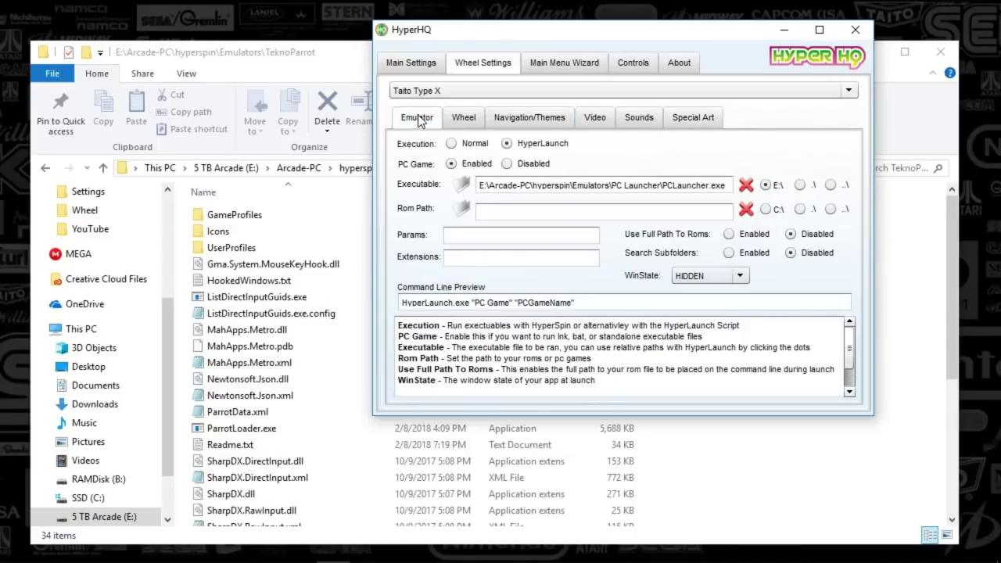
{"action": "left_click", "coordinate": [854, 32]}
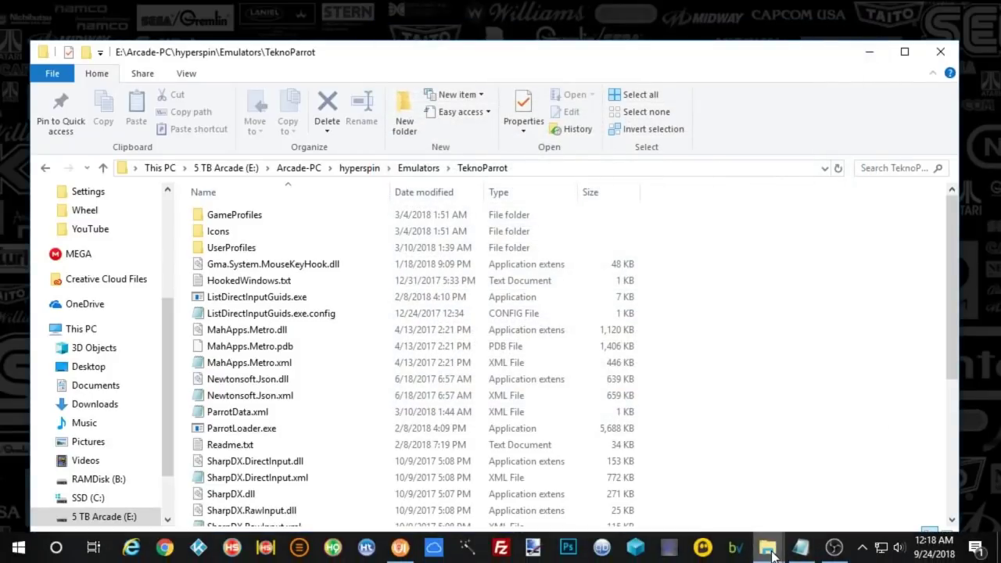
Open the Taito Type X folder inside hyperspin's Databases folder
{"action": "mouse_move", "coordinate": [753, 544]}
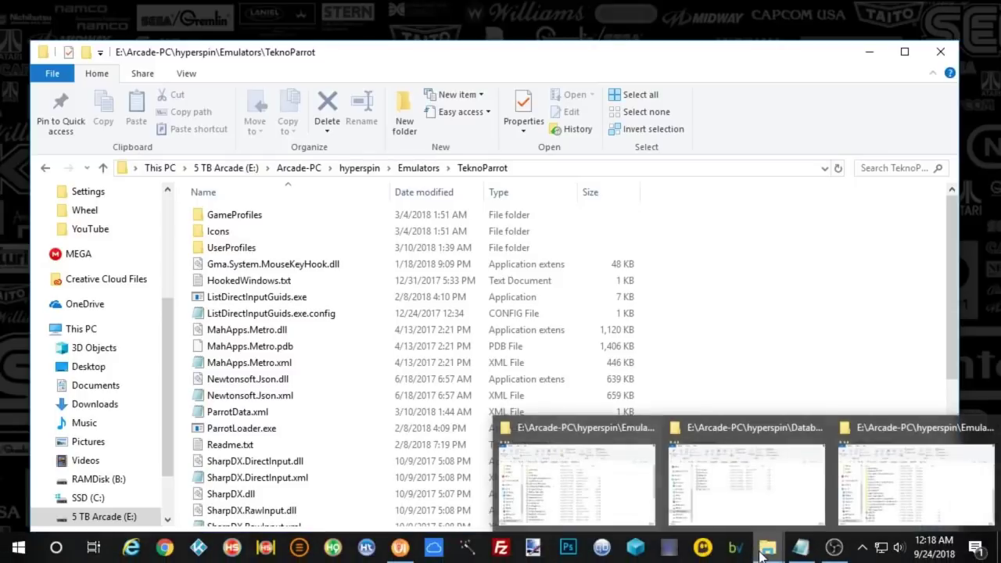
{"action": "left_click", "coordinate": [359, 168]}
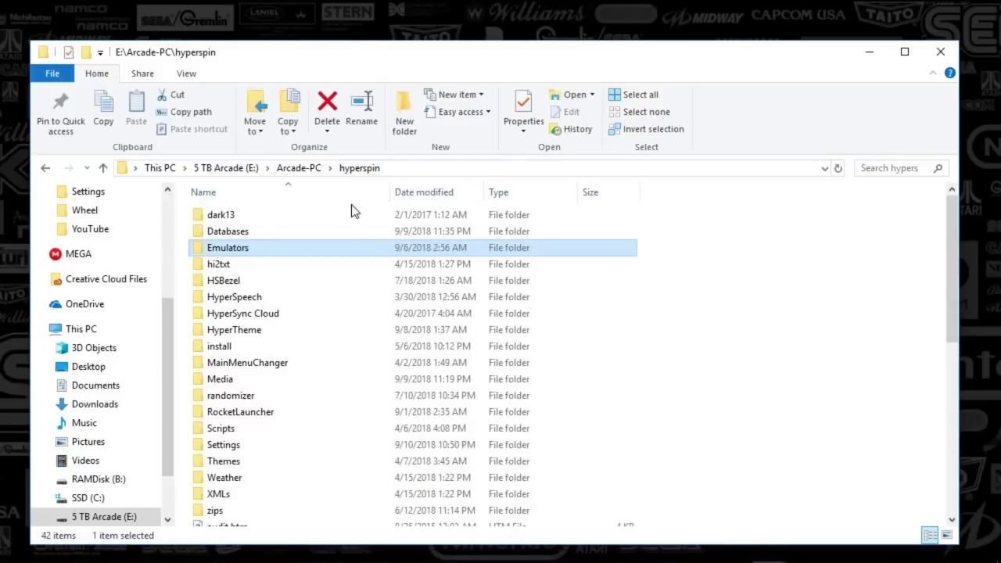
{"action": "double_click", "coordinate": [233, 236]}
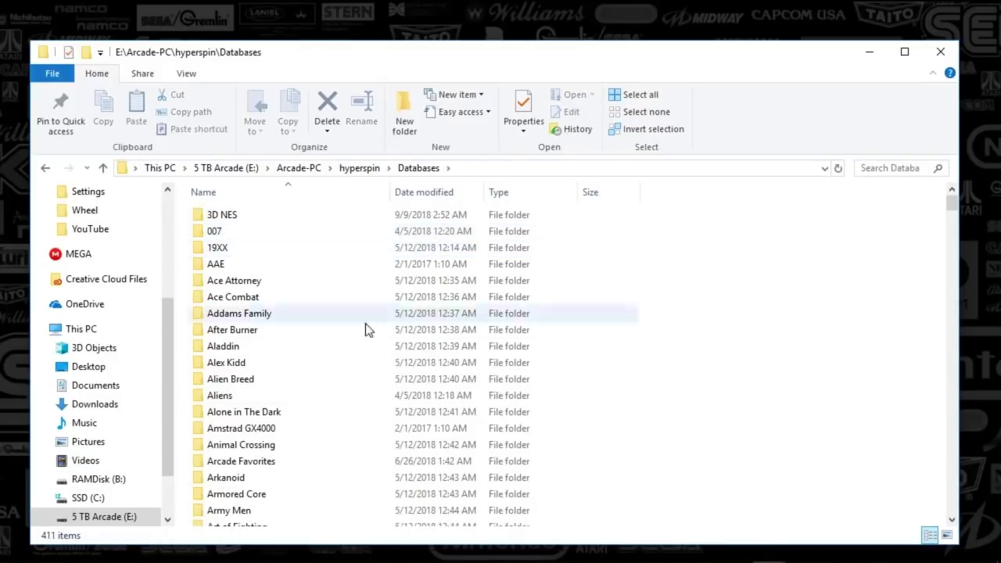
{"action": "scroll", "coordinate": [402, 357], "scroll_direction": "down", "scroll_amount": 20}
{"action": "scroll", "coordinate": [394, 365], "scroll_direction": "down", "scroll_amount": 20}
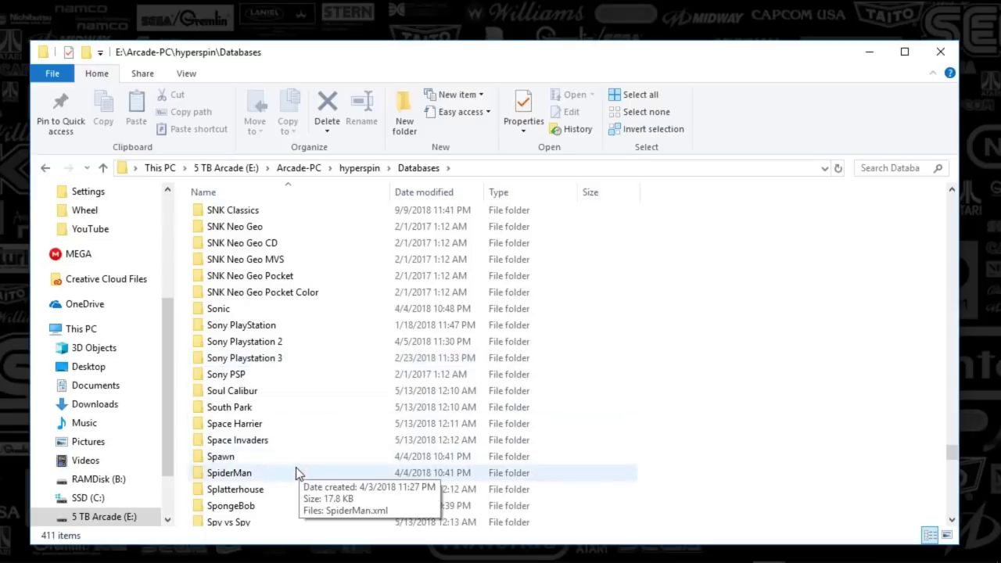
{"action": "scroll", "coordinate": [297, 469], "scroll_direction": "down", "scroll_amount": 20}
{"action": "scroll", "coordinate": [253, 385], "scroll_direction": "up", "scroll_amount": 6}
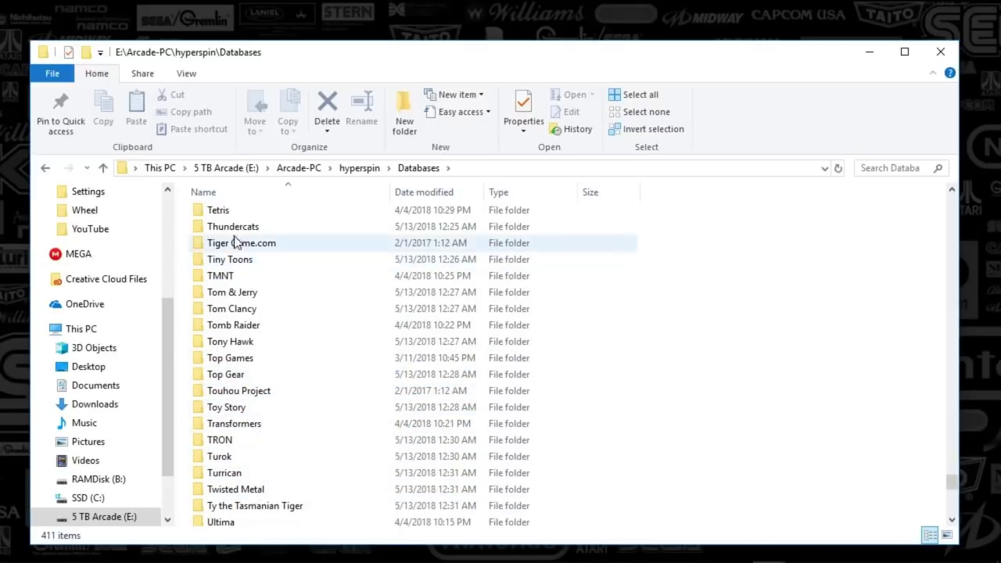
{"action": "scroll", "coordinate": [266, 246], "scroll_direction": "up", "scroll_amount": 12}
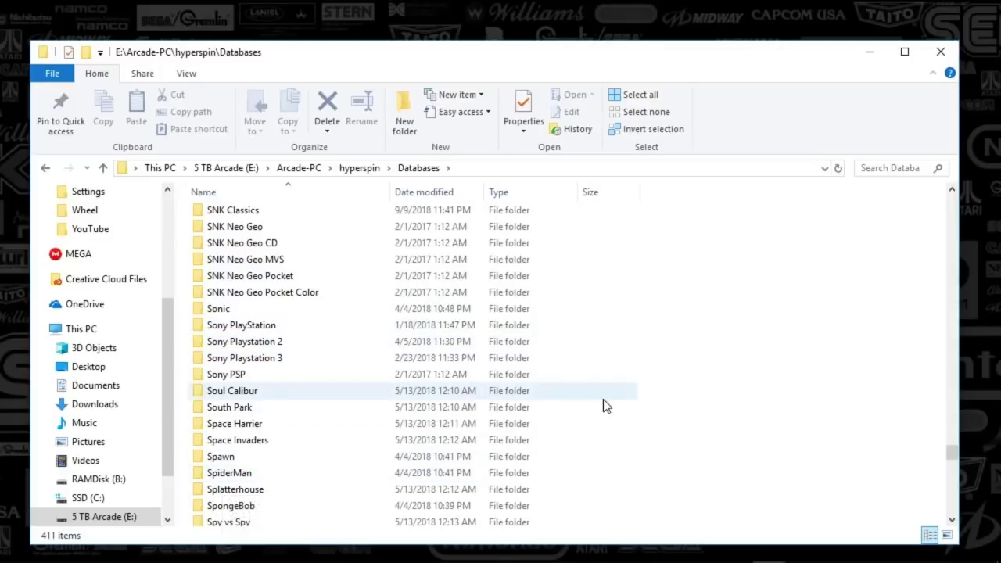
{"action": "left_click_drag", "start_coordinate": [955, 458], "coordinate": [954, 472]}
{"action": "double_click", "coordinate": [253, 446]}
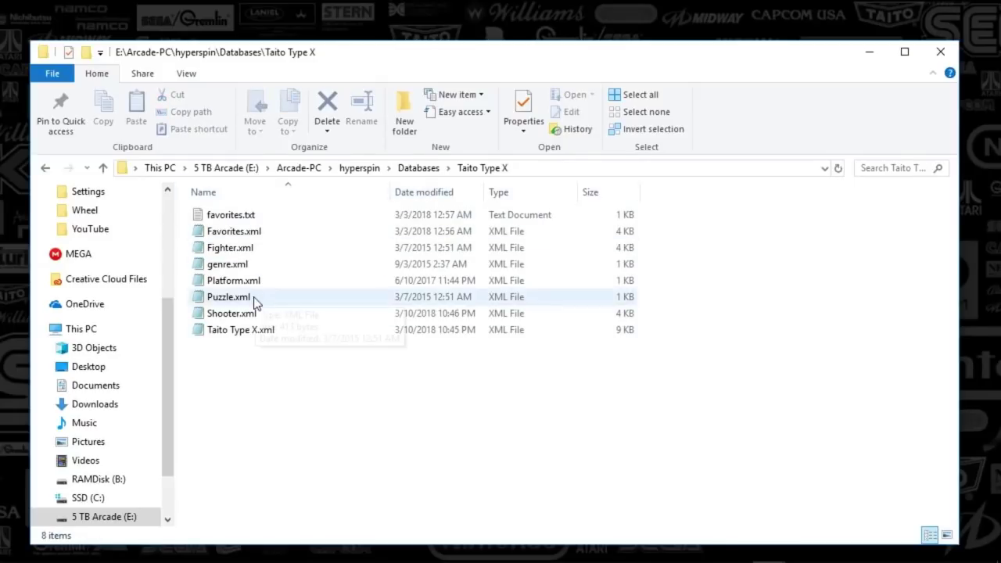
Switch to Notepad to examine the Let's Go Island entry in Taito Type X.xml, and return to the hyperspin folder after closing it
{"action": "mouse_move", "coordinate": [833, 557]}
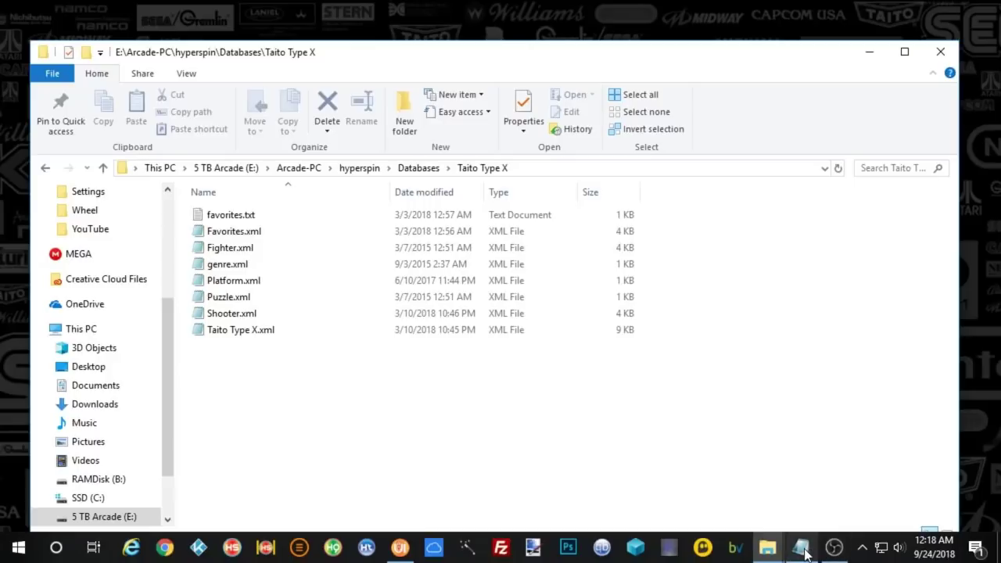
{"action": "left_click", "coordinate": [800, 547]}
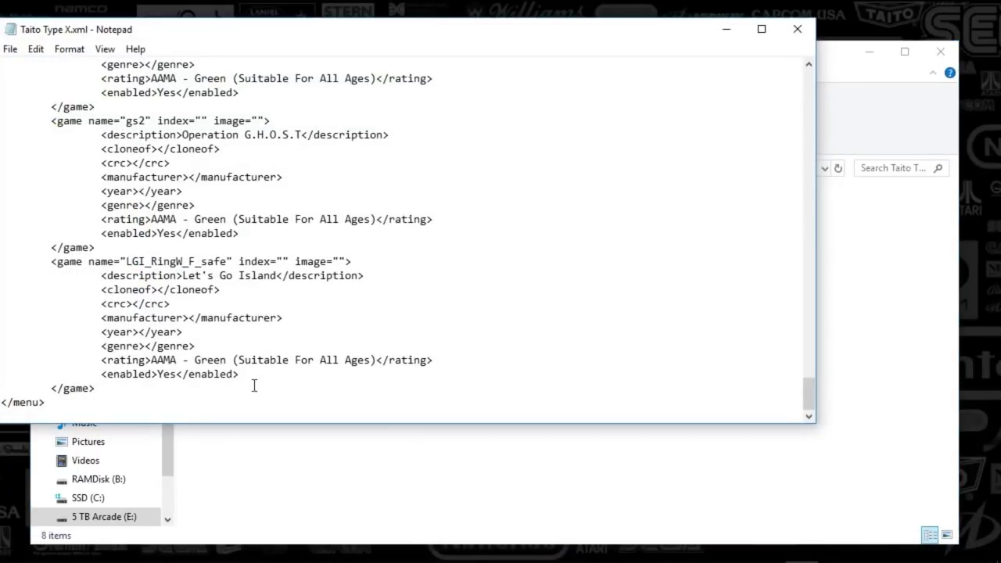
{"action": "left_click_drag", "start_coordinate": [170, 385], "coordinate": [10, 265]}
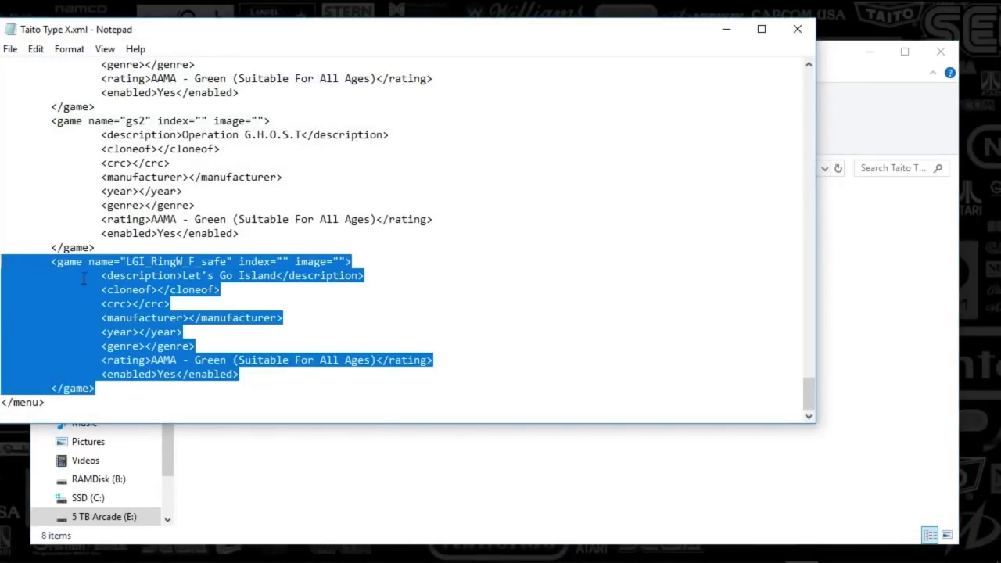
{"action": "left_click", "coordinate": [148, 377]}
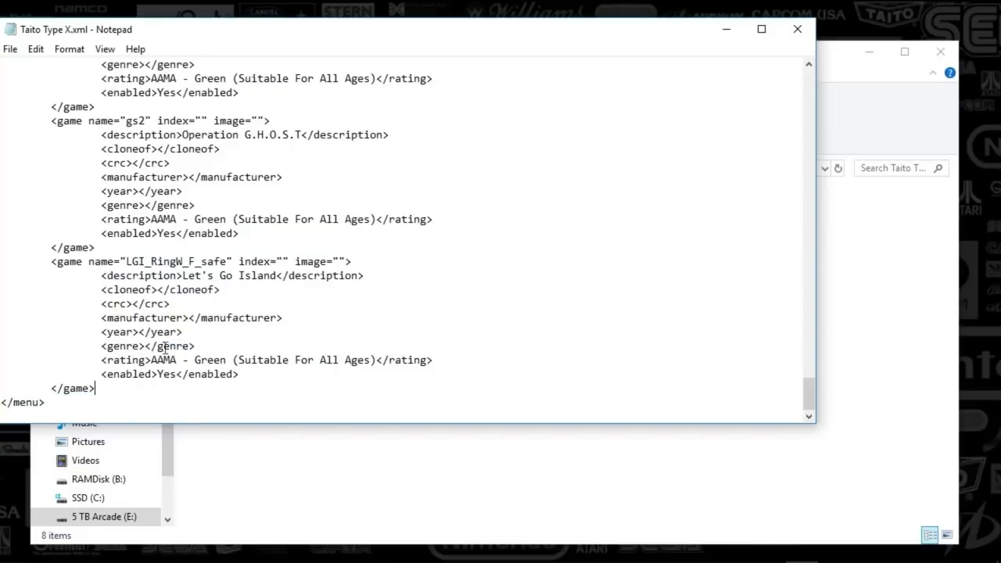
{"action": "key", "text": "Down"}
{"action": "left_click", "coordinate": [798, 29]}
{"action": "left_click", "coordinate": [363, 170]}
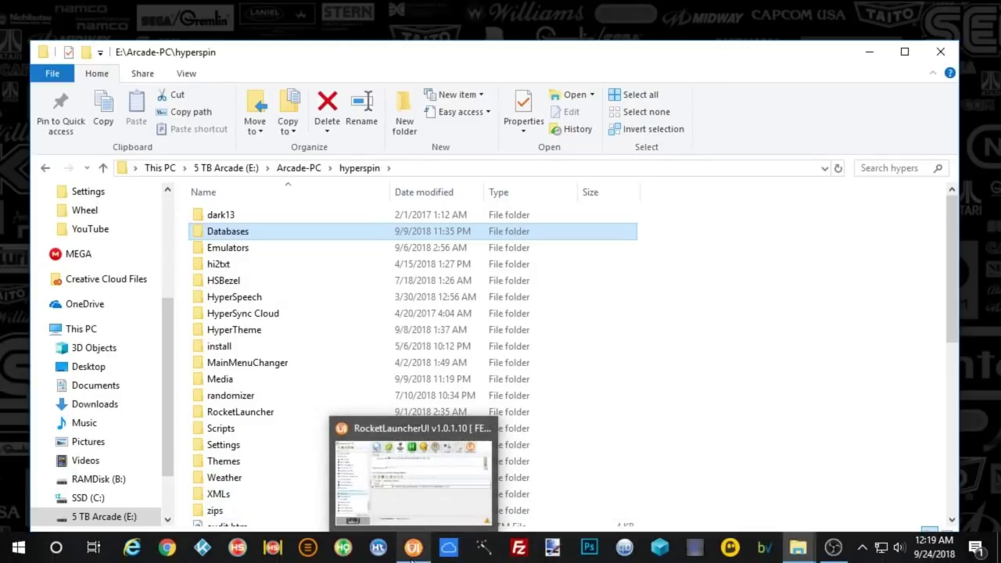
Switch to RocketLauncherUI to check Taito Type X's rom path and emulators, and bring up the Taito Type rom folder in File Explorer
{"action": "left_click", "coordinate": [410, 558]}
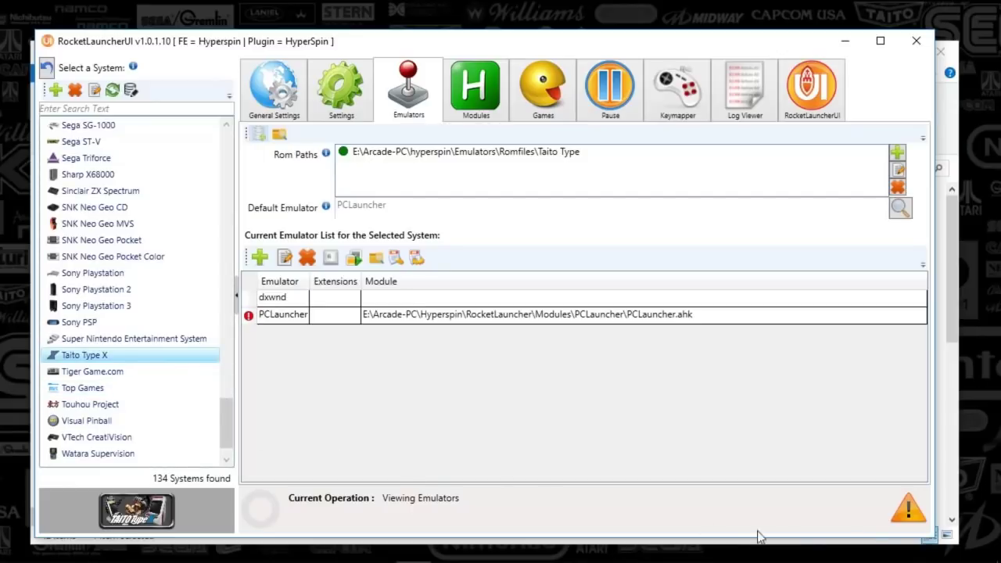
{"action": "mouse_move", "coordinate": [799, 553]}
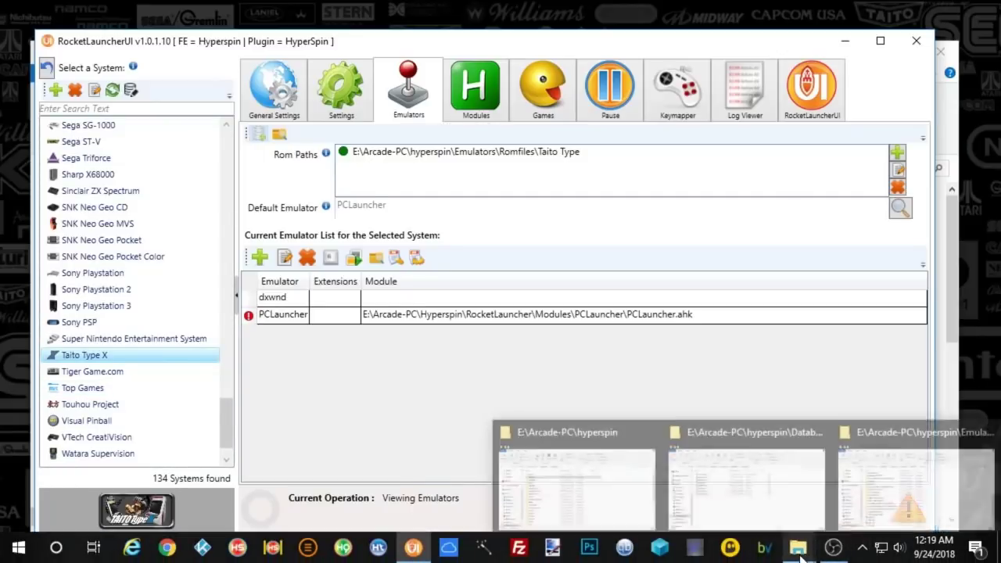
{"action": "mouse_move", "coordinate": [904, 503]}
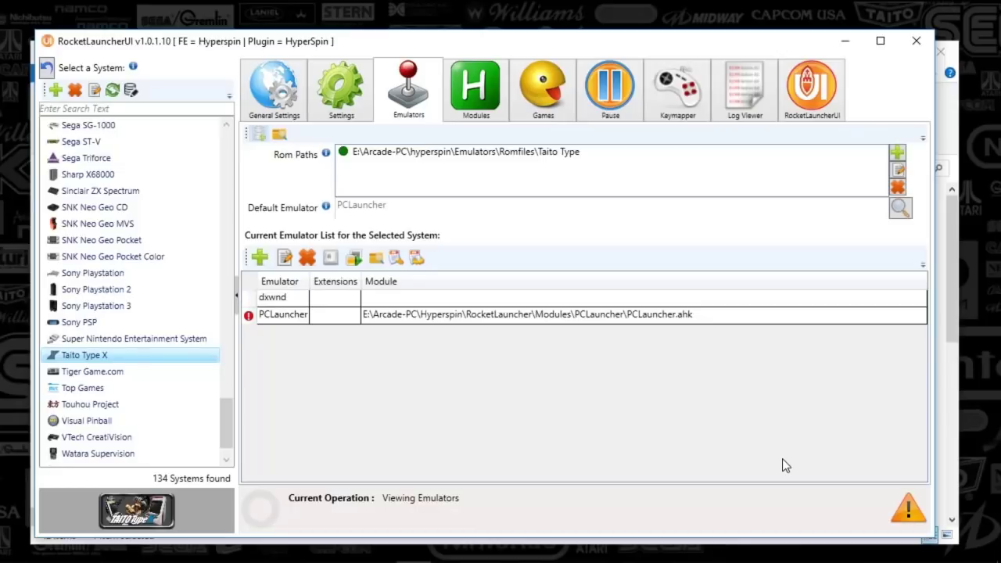
{"action": "mouse_move", "coordinate": [802, 555]}
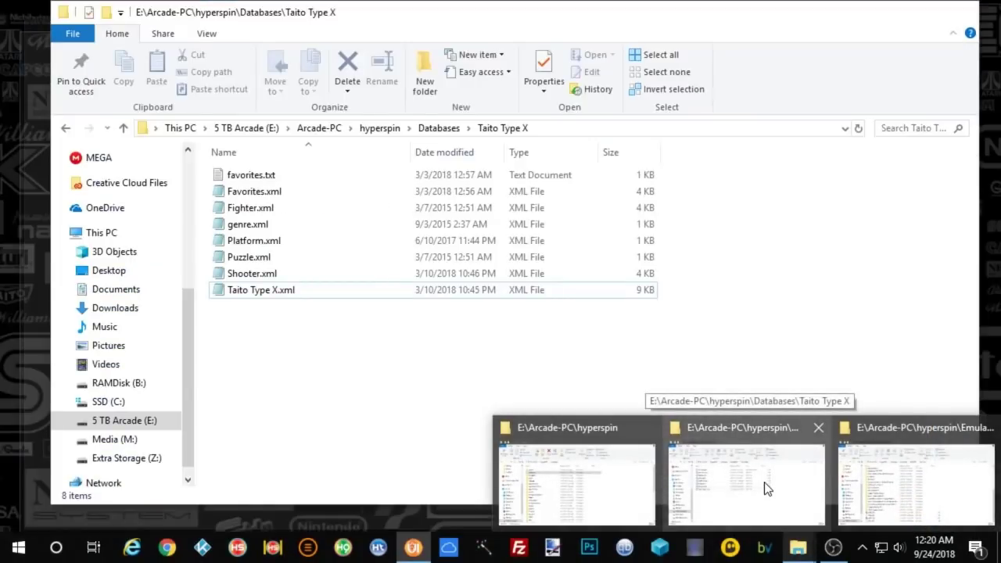
{"action": "mouse_move", "coordinate": [931, 479]}
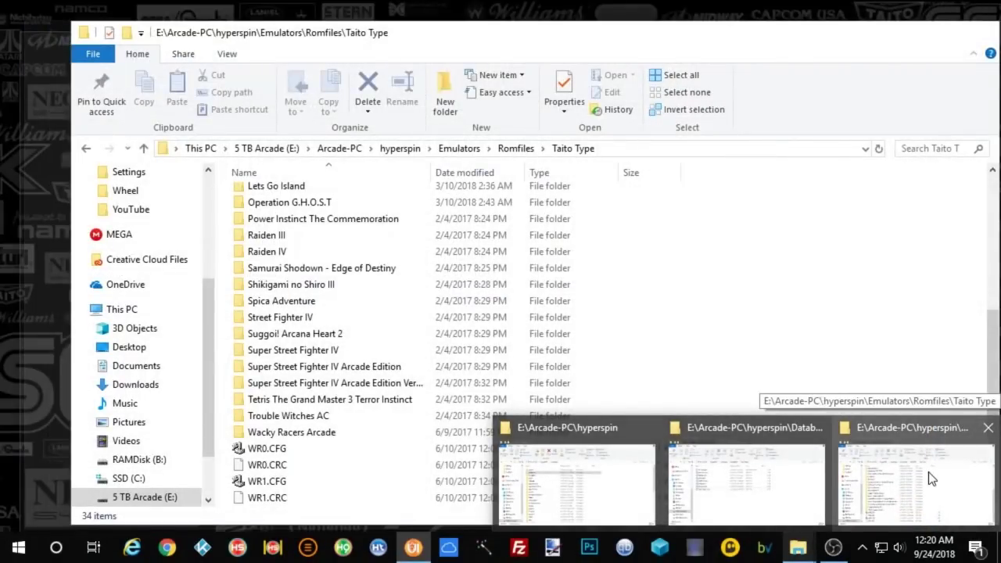
{"action": "left_click", "coordinate": [931, 479]}
{"action": "scroll", "coordinate": [798, 430], "scroll_direction": "up", "scroll_amount": 5}
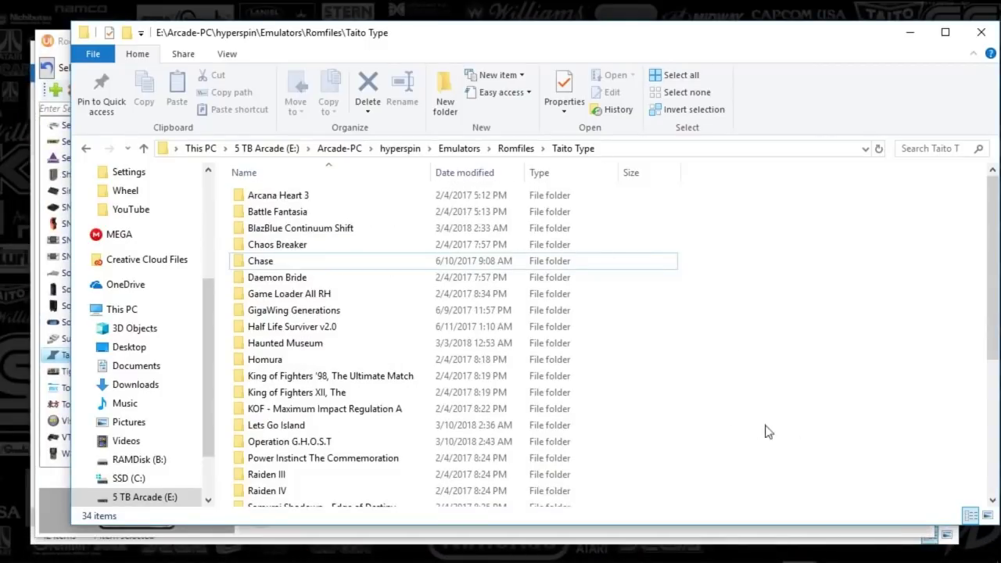
Open the Arcana Heart 3 folder, run pad_config.exe to view the player input mapping, and close it without changes
{"action": "double_click", "coordinate": [262, 195]}
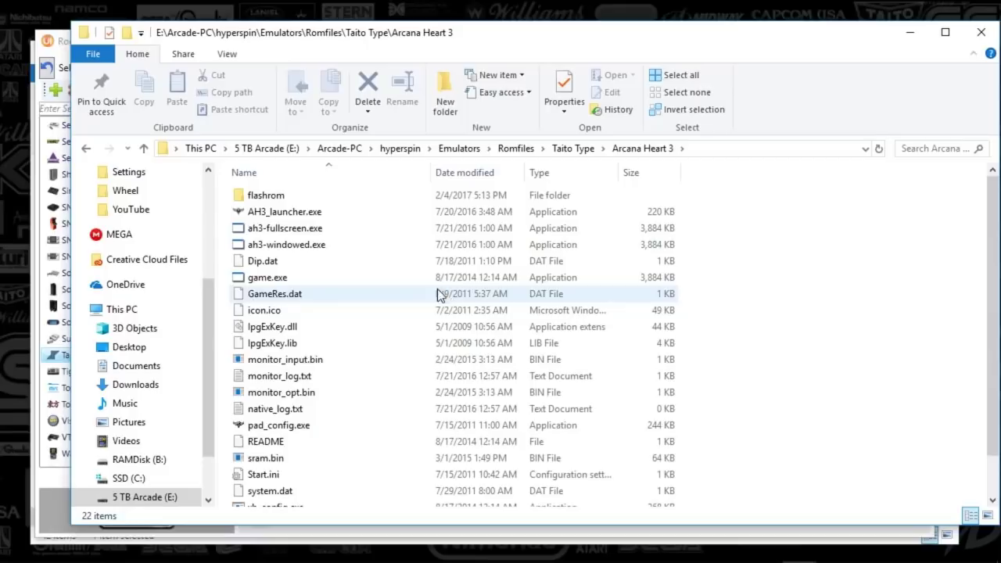
{"action": "scroll", "coordinate": [337, 480], "scroll_direction": "down", "scroll_amount": 1}
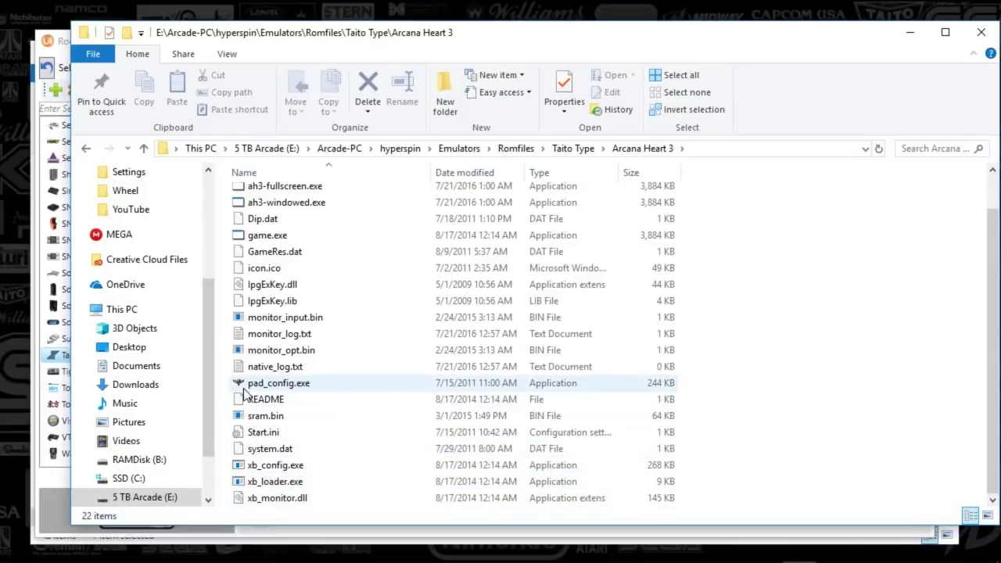
{"action": "double_click", "coordinate": [290, 389]}
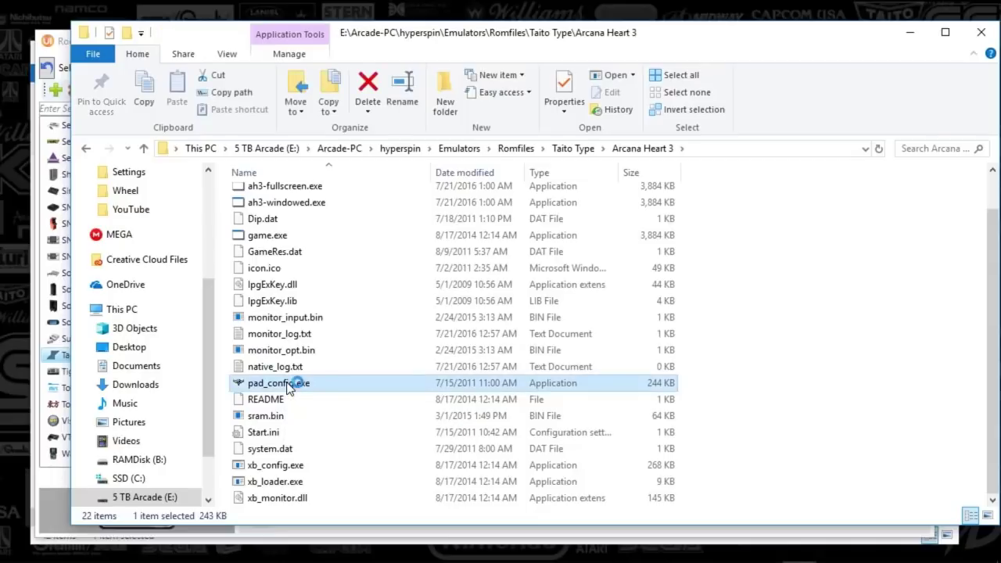
{"action": "left_click_drag", "start_coordinate": [211, 21], "coordinate": [623, 75]}
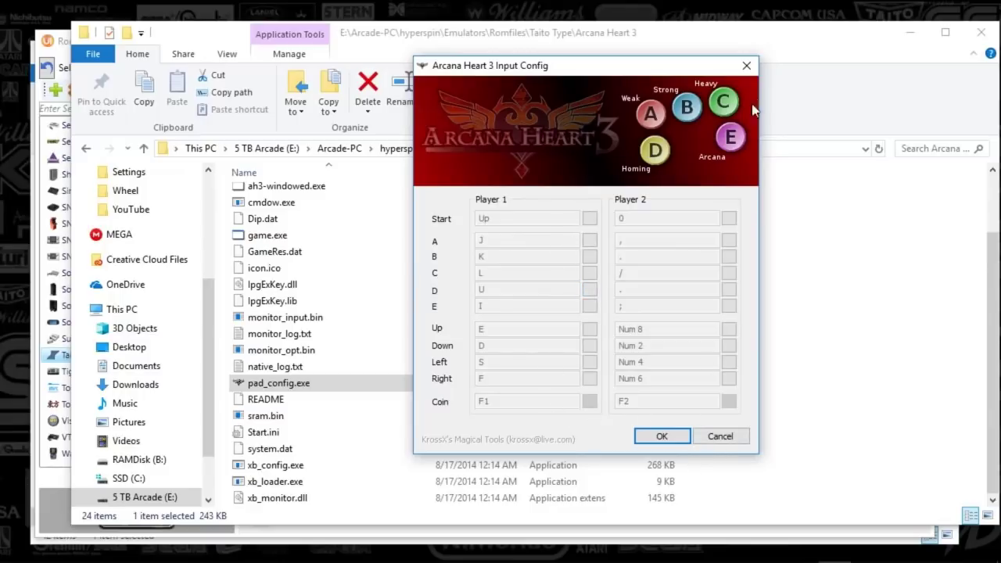
{"action": "left_click", "coordinate": [747, 66]}
{"action": "left_click", "coordinate": [783, 364]}
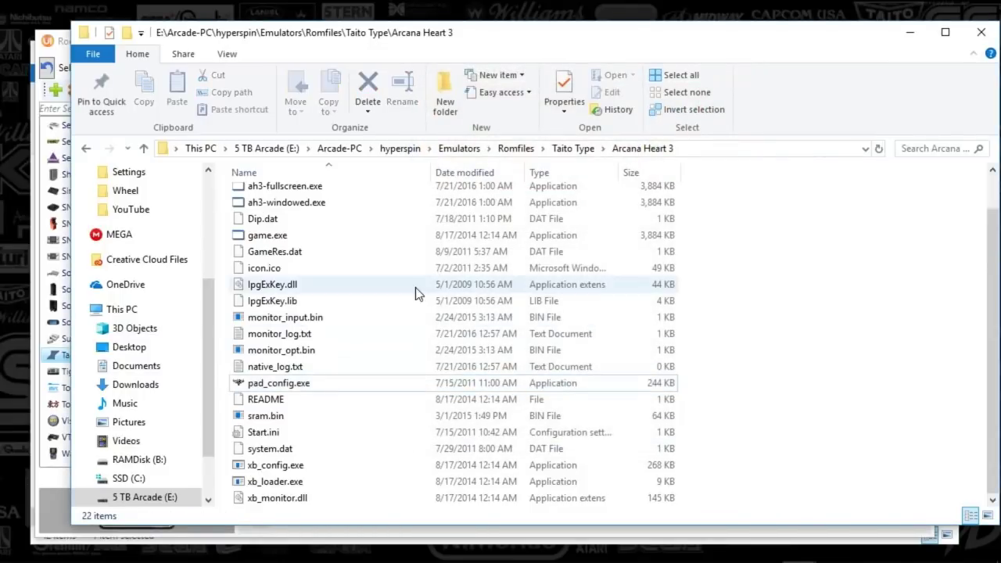
Return to the Taito Type folder, examine the files in Arcana Heart 3 again, and go up to the Romfiles folder
{"action": "left_click", "coordinate": [573, 150]}
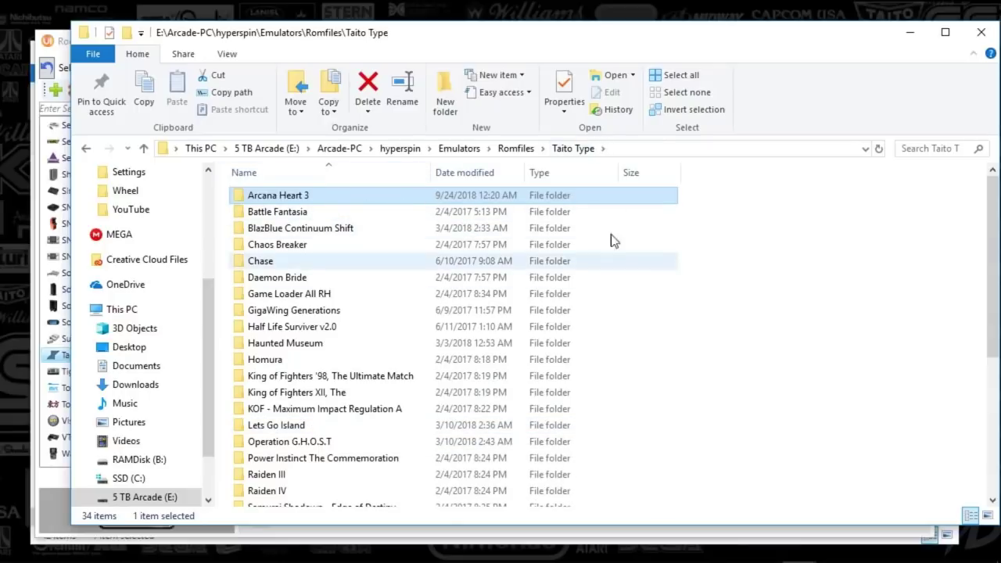
{"action": "double_click", "coordinate": [351, 197]}
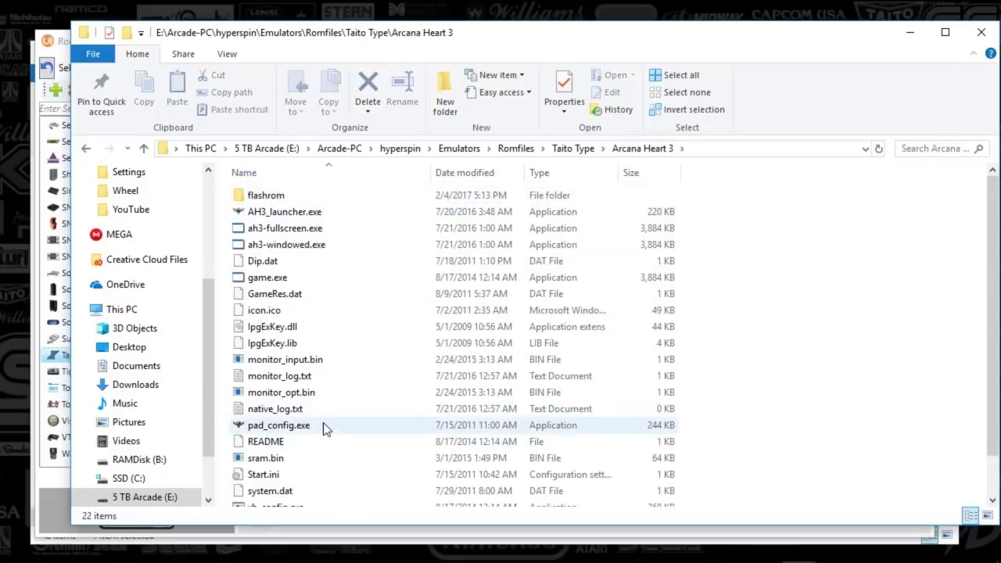
{"action": "mouse_move", "coordinate": [317, 430]}
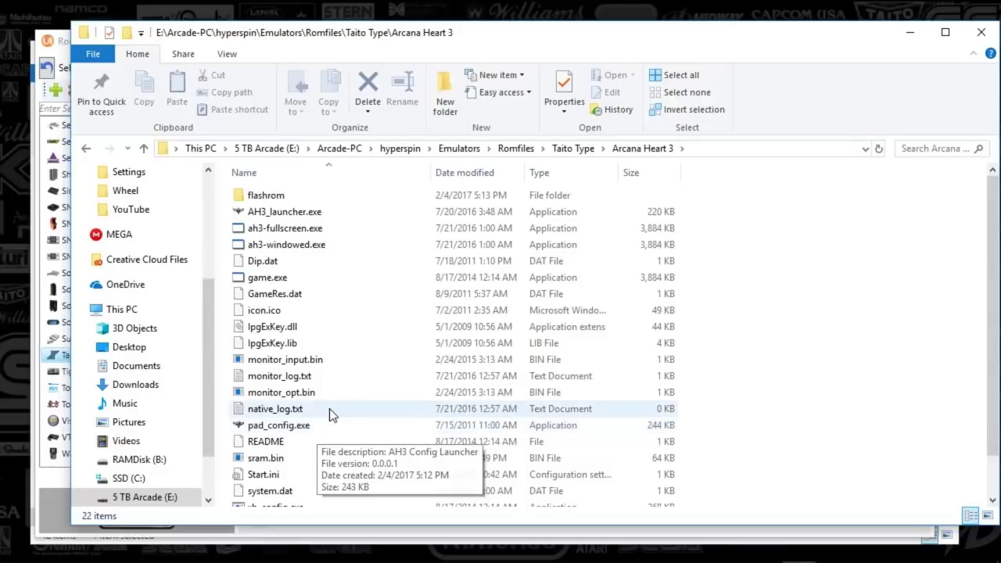
{"action": "scroll", "coordinate": [319, 442], "scroll_direction": "down", "scroll_amount": 1}
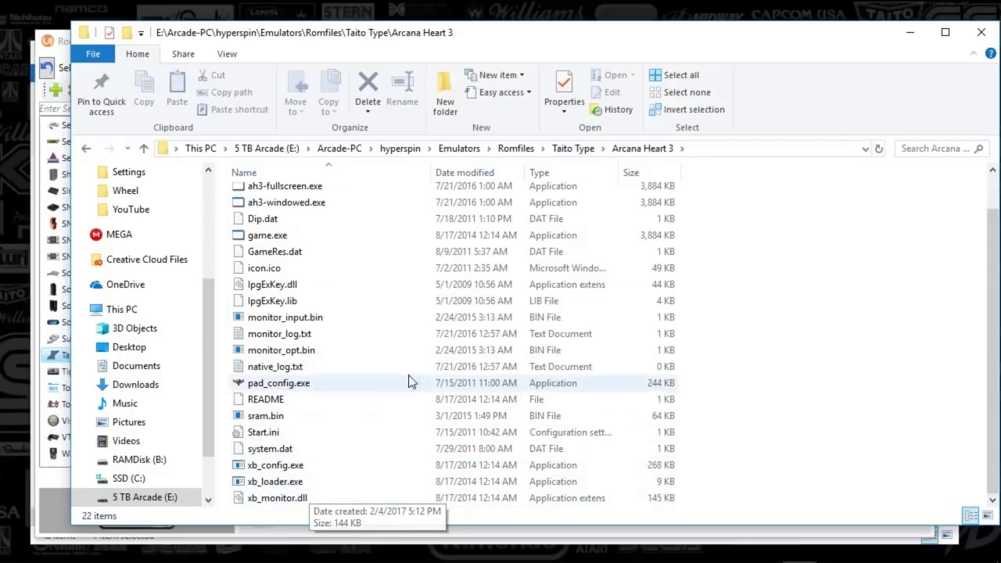
{"action": "left_click", "coordinate": [527, 153]}
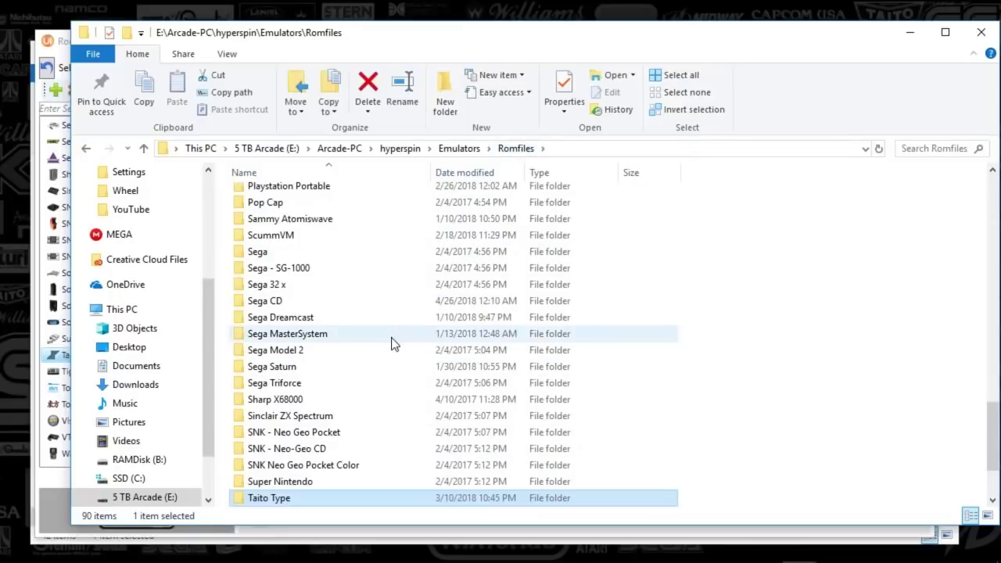
Switch to RocketLauncherUI and review the PCLauncher emulator settings and the default emulator choices for Taito Type X, closing both unchanged
{"action": "left_click", "coordinate": [257, 538]}
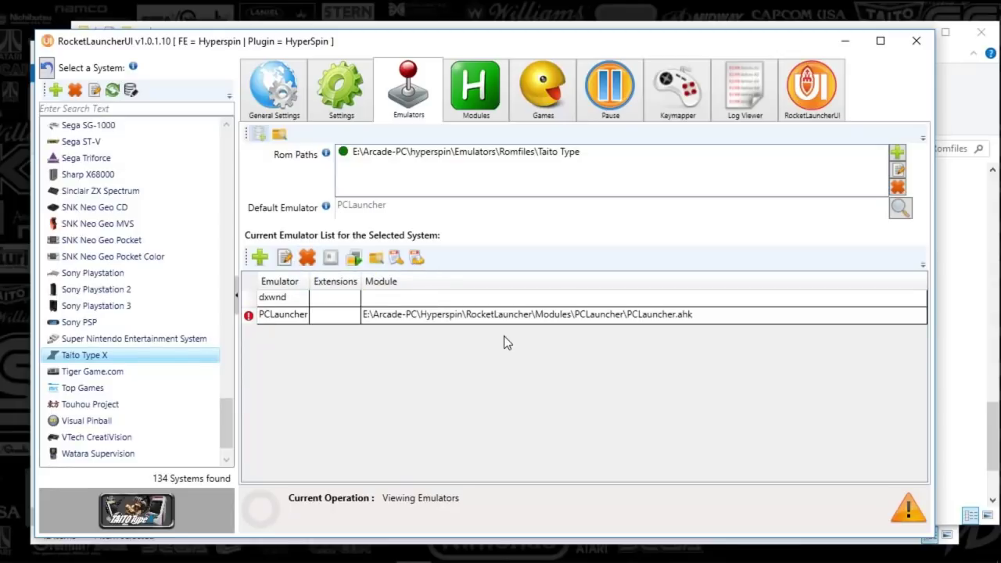
{"action": "double_click", "coordinate": [271, 322]}
{"action": "left_click_drag", "start_coordinate": [324, 172], "coordinate": [317, 227]}
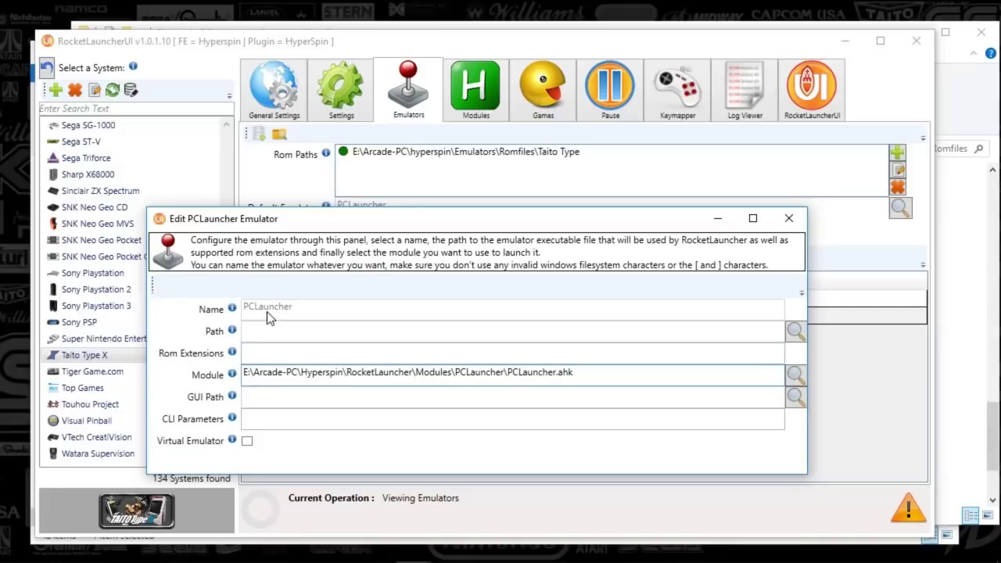
{"action": "left_click_drag", "start_coordinate": [329, 218], "coordinate": [391, 225]}
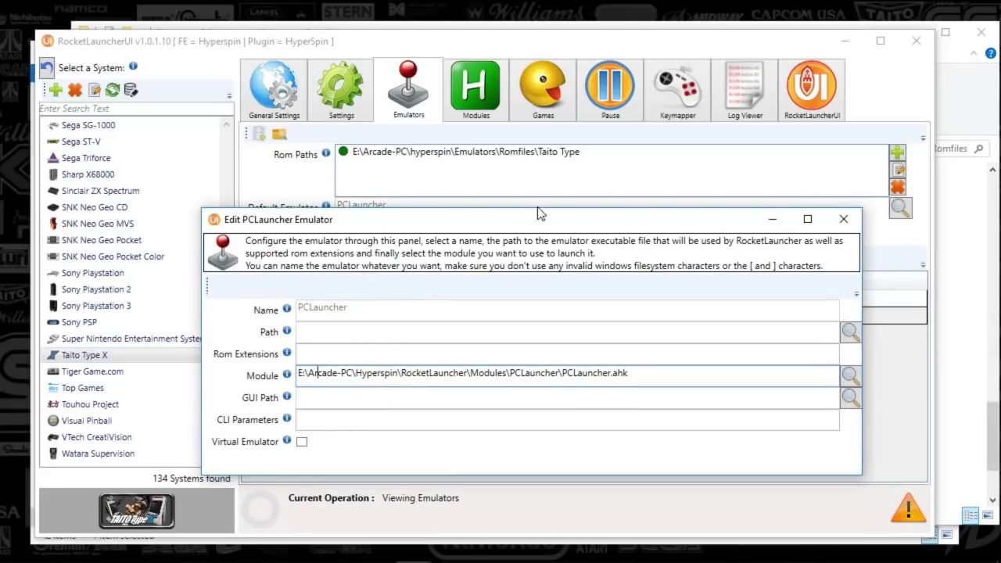
{"action": "left_click_drag", "start_coordinate": [541, 224], "coordinate": [454, 226]}
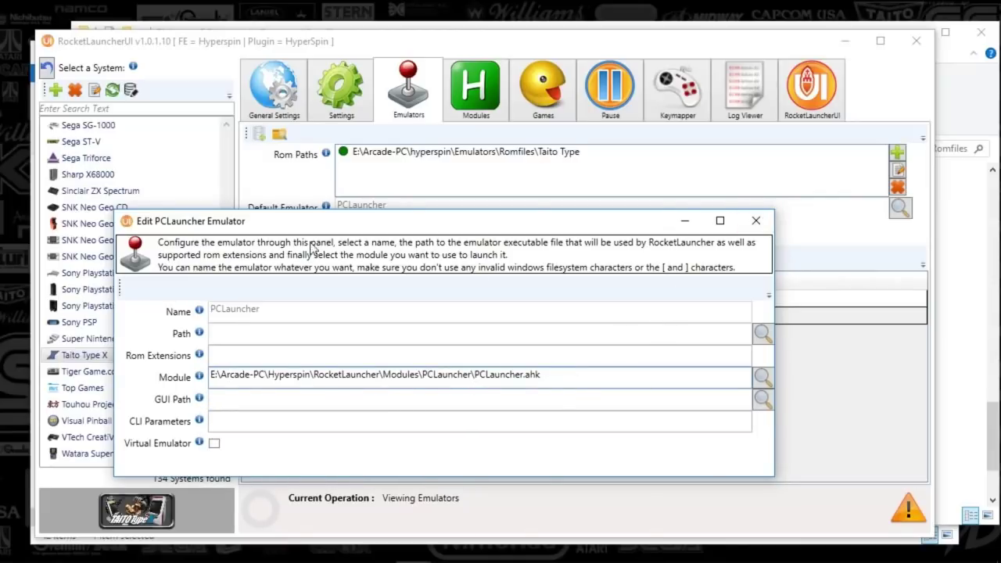
{"action": "left_click", "coordinate": [757, 220]}
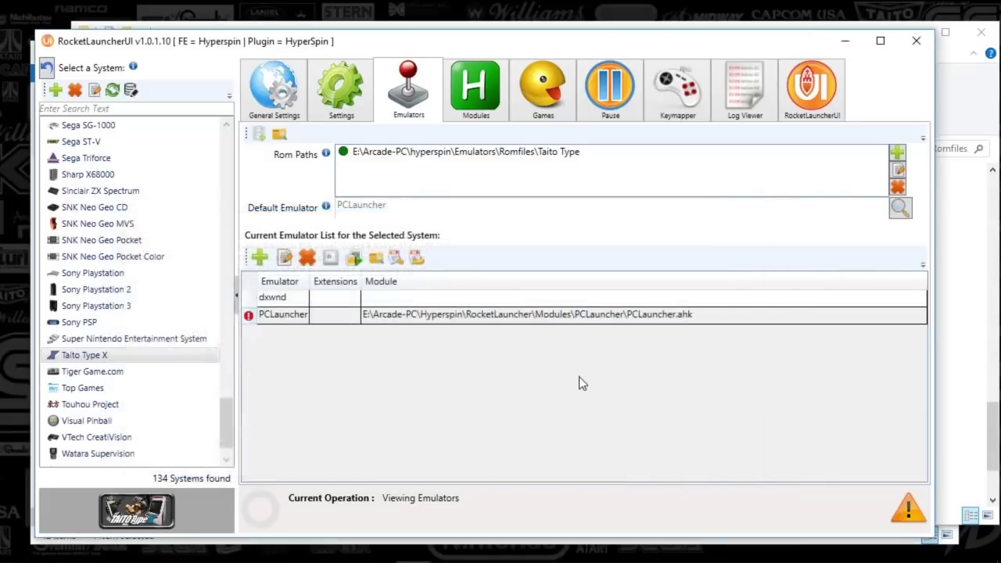
{"action": "left_click", "coordinate": [901, 207]}
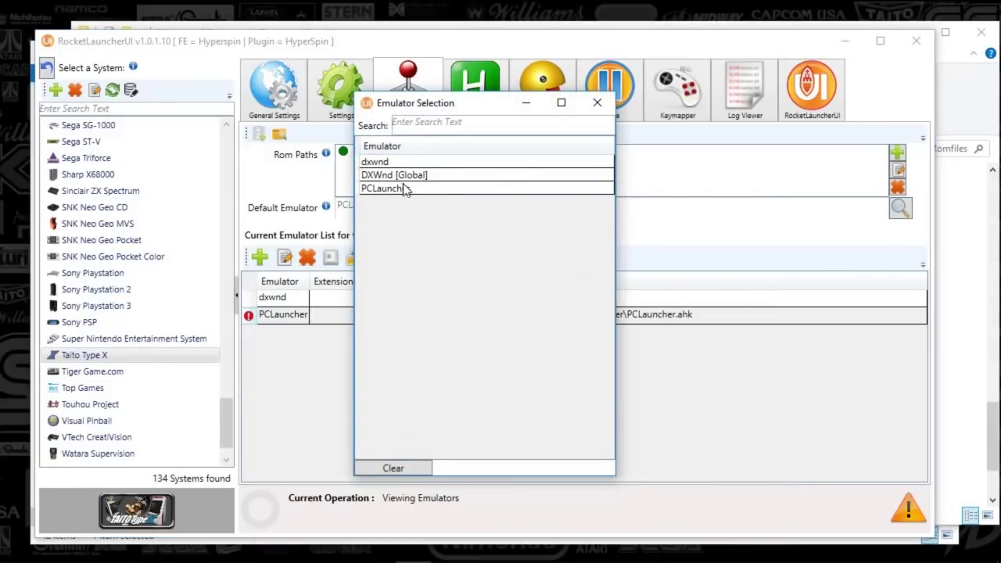
{"action": "left_click", "coordinate": [597, 102]}
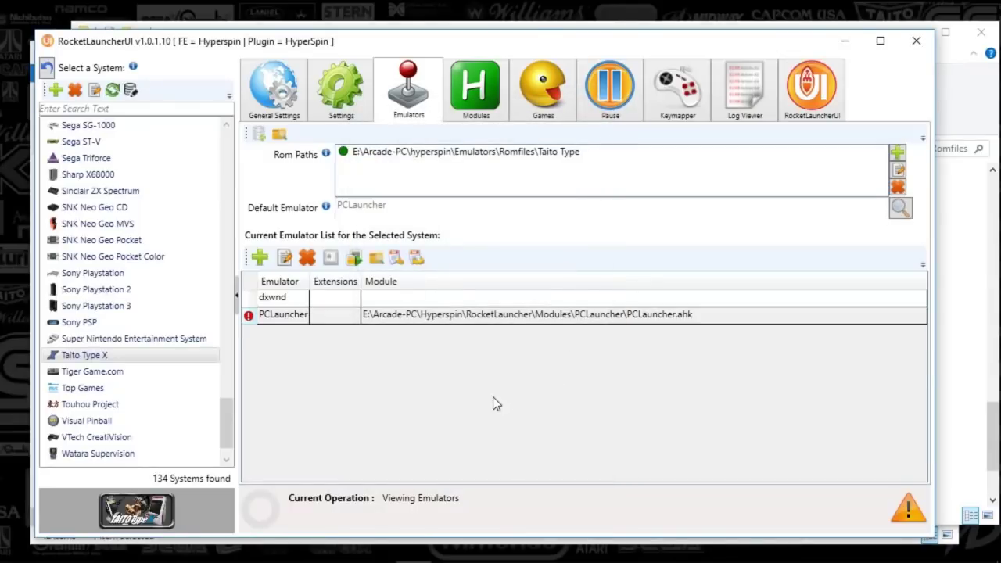
Open the global settings of the PCLauncher.ahk module for Taito Type X and view the game selection for adding a rom, cancelling it
{"action": "left_click", "coordinate": [477, 113]}
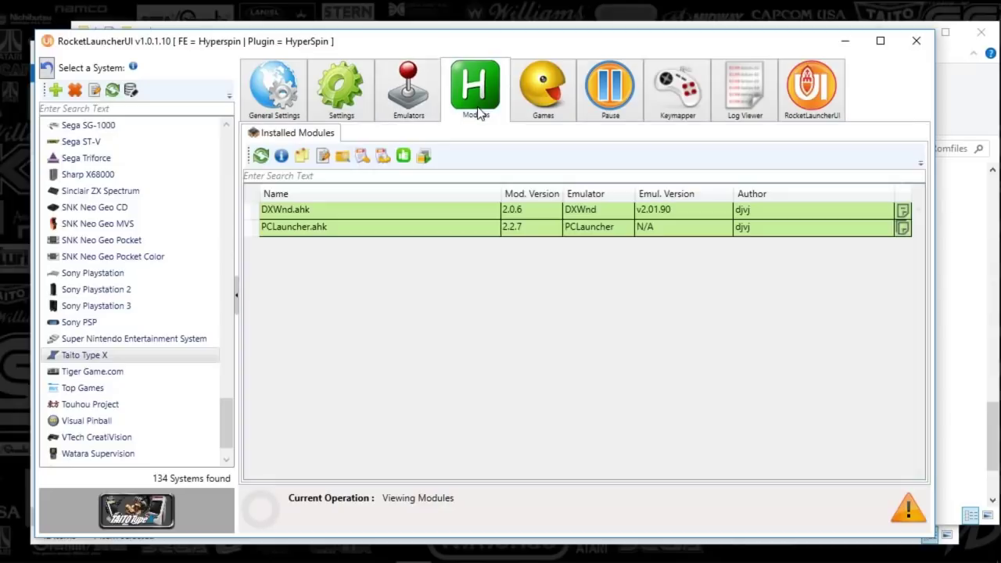
{"action": "left_click", "coordinate": [280, 229]}
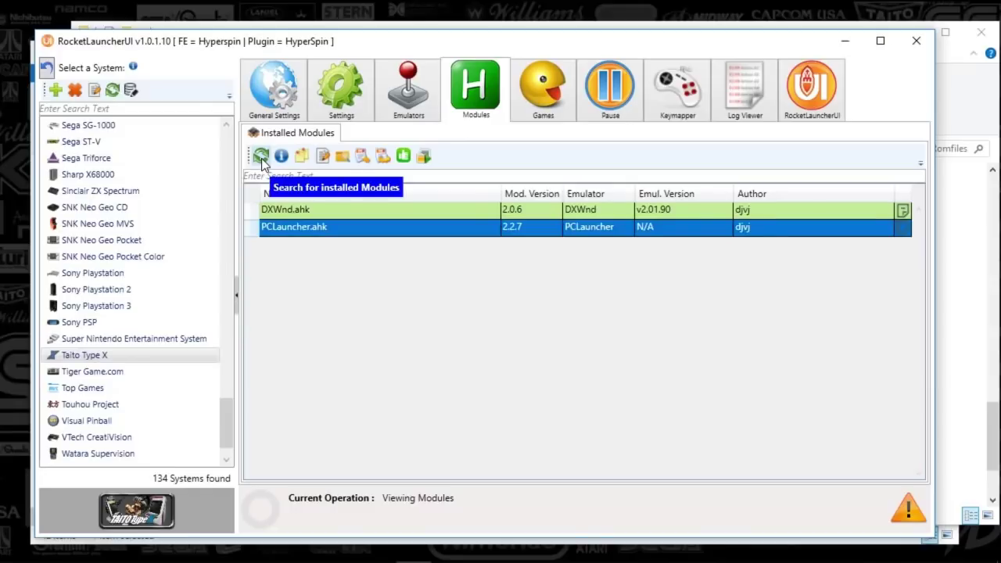
{"action": "left_click", "coordinate": [359, 157]}
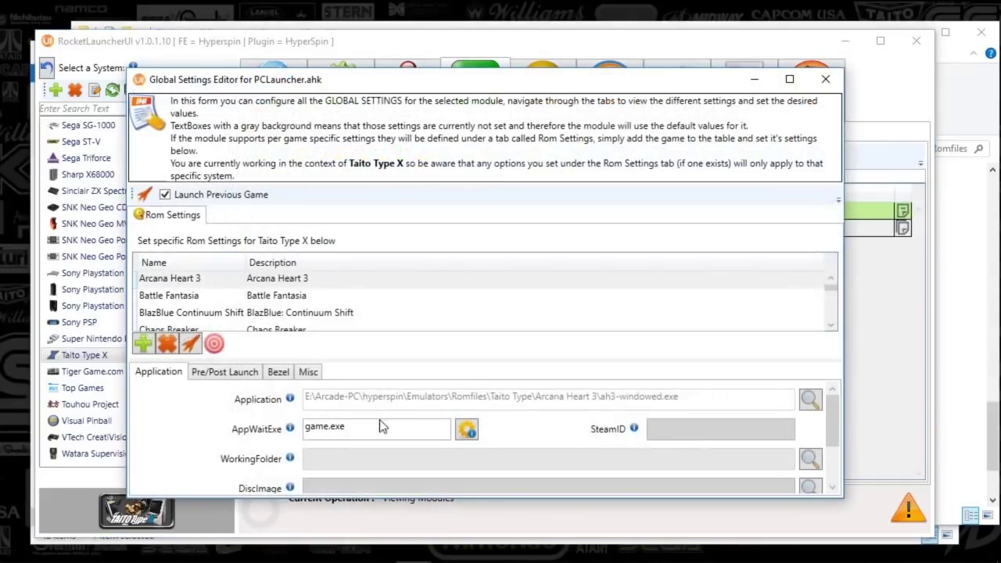
{"action": "left_click", "coordinate": [135, 352]}
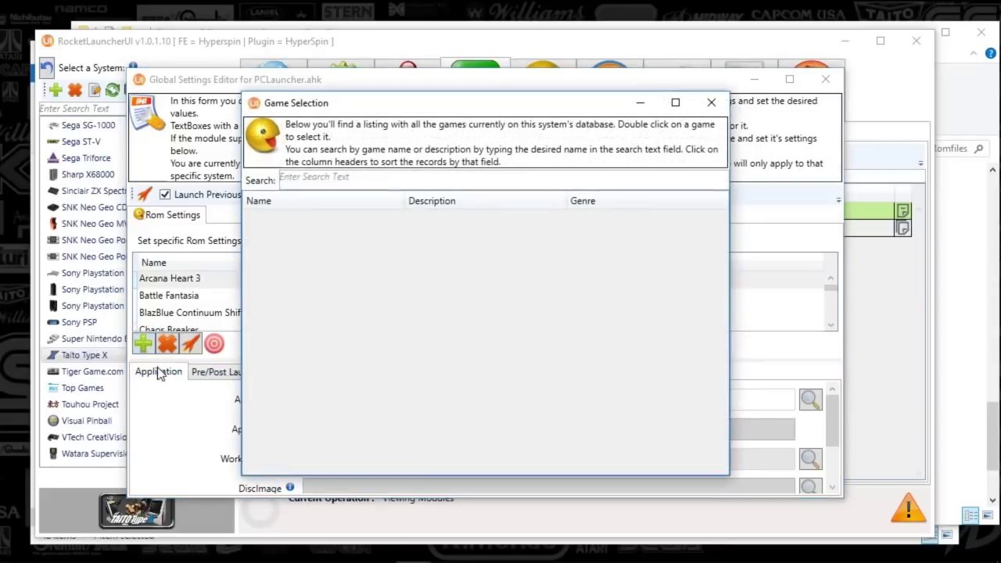
{"action": "left_click", "coordinate": [712, 102]}
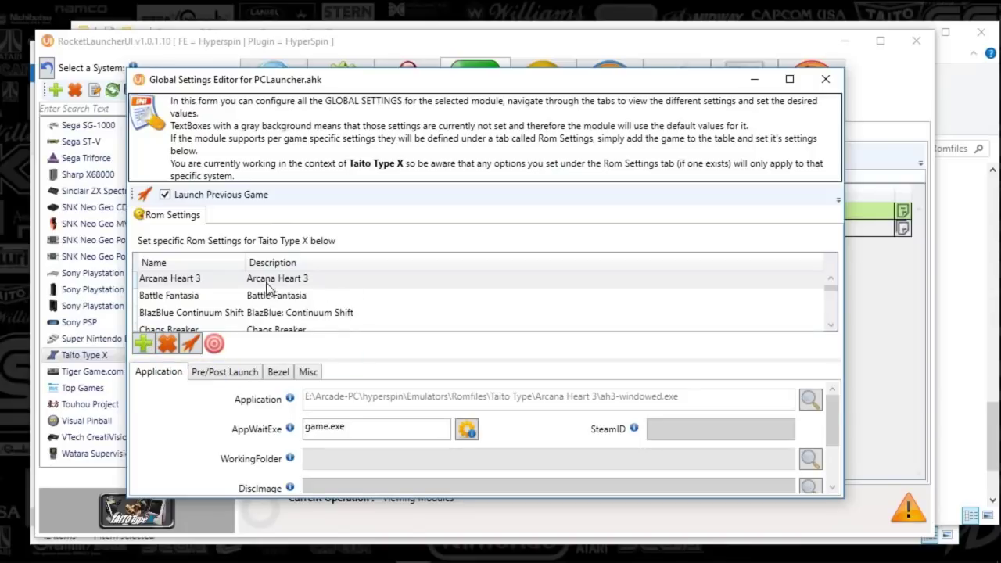
{"action": "mouse_move", "coordinate": [360, 468]}
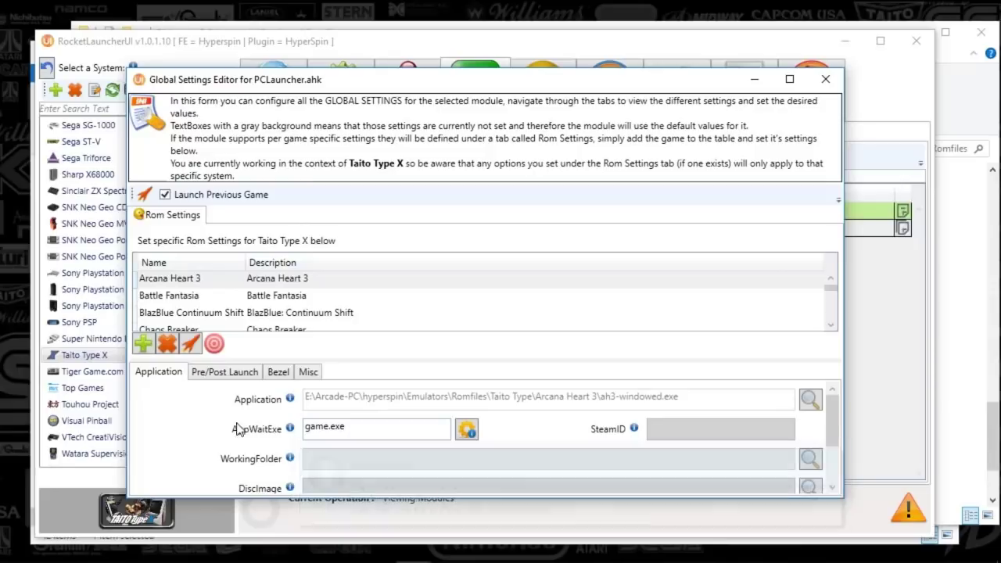
Inspect the launch settings of Battle Fantasia, BlazBlue Continuum Shift and Wacky Racer, and sort the game list by name in ascending order
{"action": "left_click", "coordinate": [179, 295]}
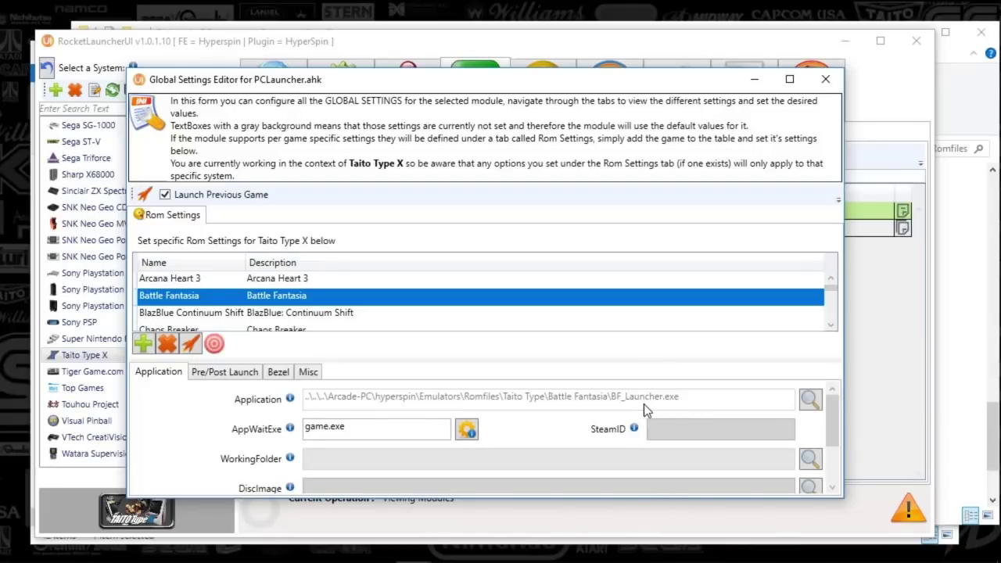
{"action": "left_click", "coordinate": [258, 313]}
{"action": "left_click", "coordinate": [283, 263]}
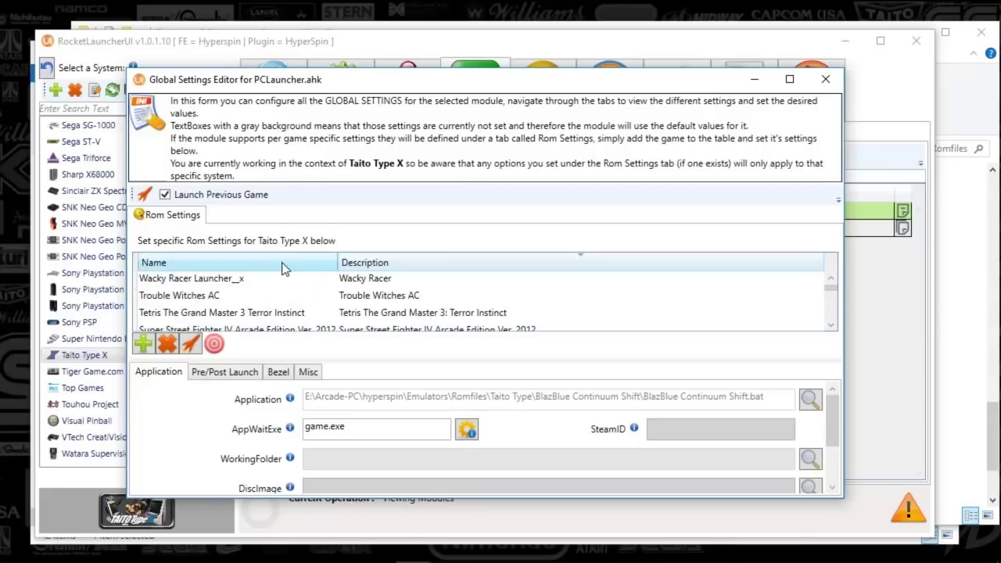
{"action": "left_click", "coordinate": [283, 263]}
{"action": "left_click", "coordinate": [263, 262]}
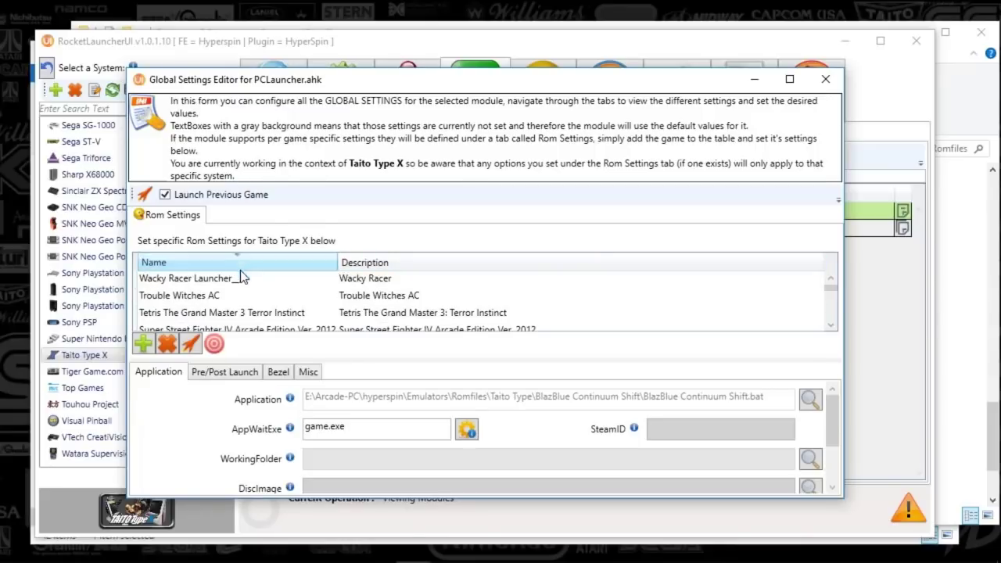
{"action": "left_click", "coordinate": [188, 285]}
{"action": "left_click", "coordinate": [197, 256]}
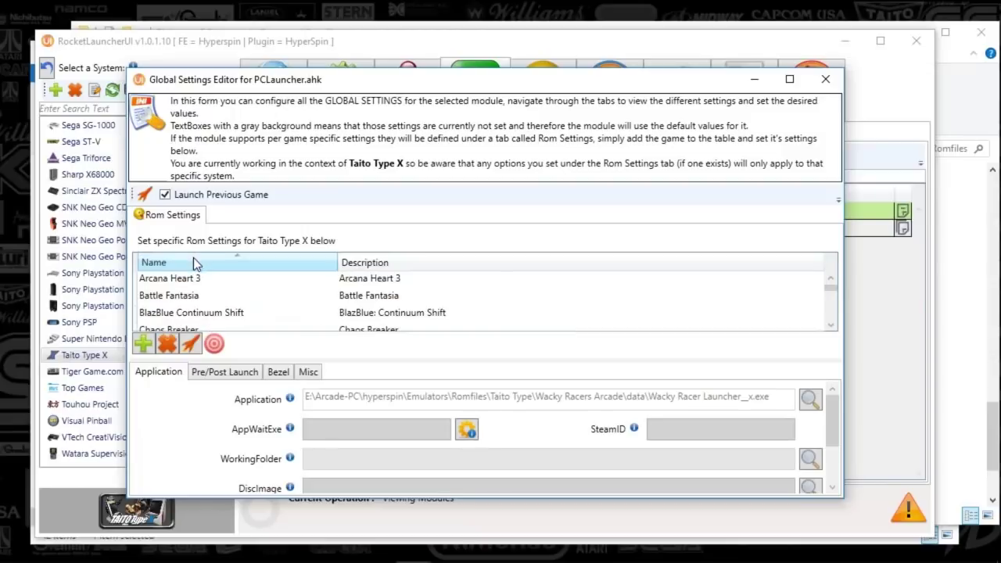
Compare the Application and AppWaitExe settings of Arcana Heart 3, Battle Fantasia, BlazBlue Continuum Shift and Chaos Breaker
{"action": "left_click", "coordinate": [190, 279]}
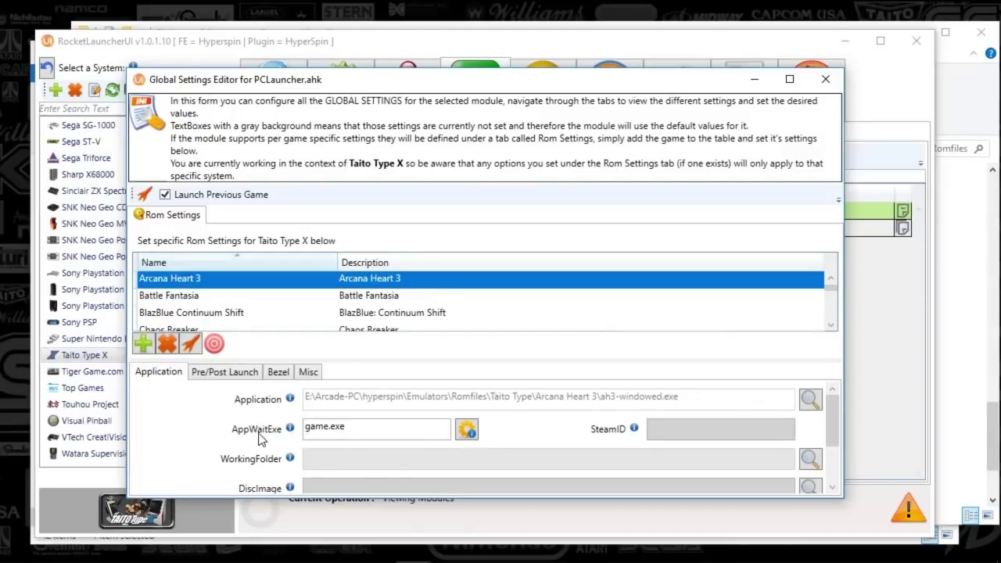
{"action": "left_click", "coordinate": [232, 299]}
{"action": "left_click", "coordinate": [212, 313]}
{"action": "left_click", "coordinate": [204, 324]}
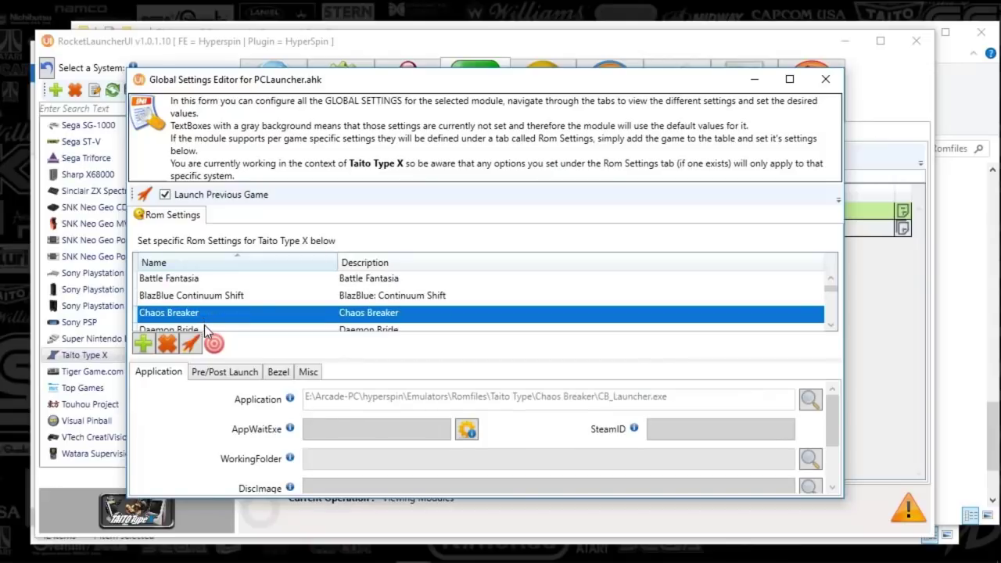
Compare the Application and AppWaitExe settings of Daemon Bride, Chase HQ 2 and the following games through Haunted Museum
{"action": "left_click", "coordinate": [201, 324]}
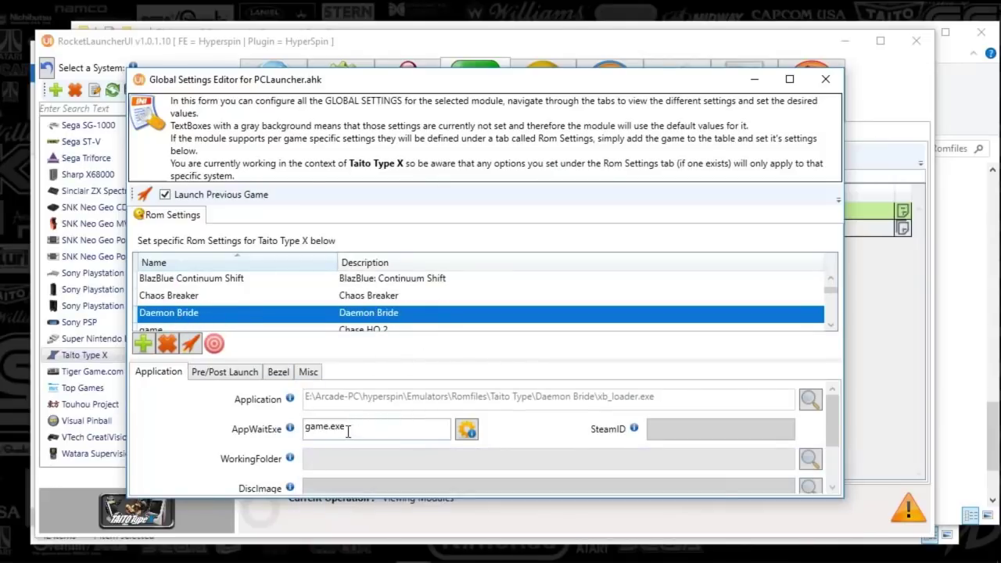
{"action": "mouse_move", "coordinate": [289, 435]}
{"action": "left_click", "coordinate": [366, 327]}
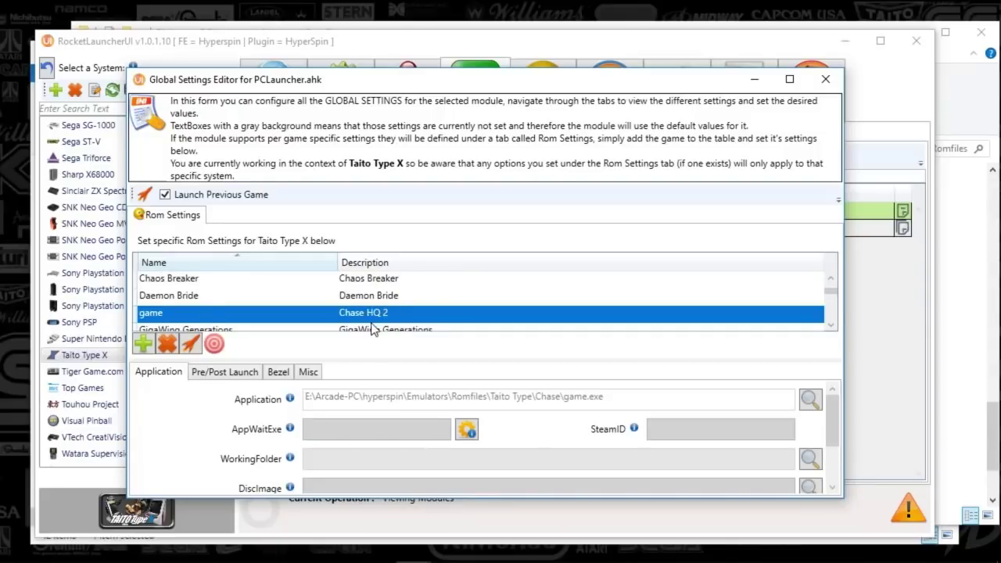
{"action": "key", "text": "Down"}
{"action": "key", "text": "Down"}
{"action": "key", "text": "Down"}
{"action": "key", "text": "Up"}
{"action": "left_click", "coordinate": [360, 329]}
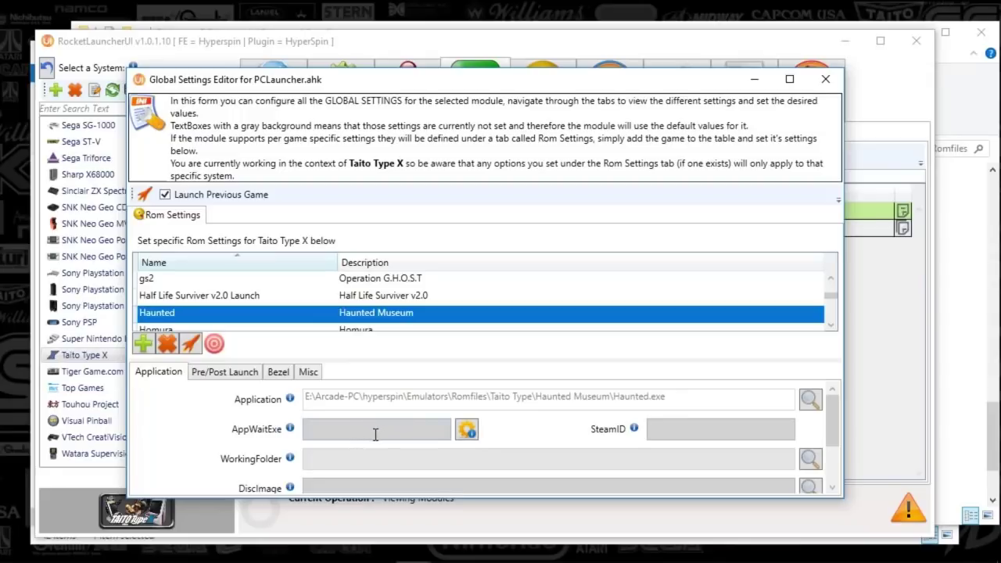
Review the Pre/Post Launch, Bezel and Misc settings of Haunted Museum, and return to its Application settings
{"action": "left_click", "coordinate": [230, 377]}
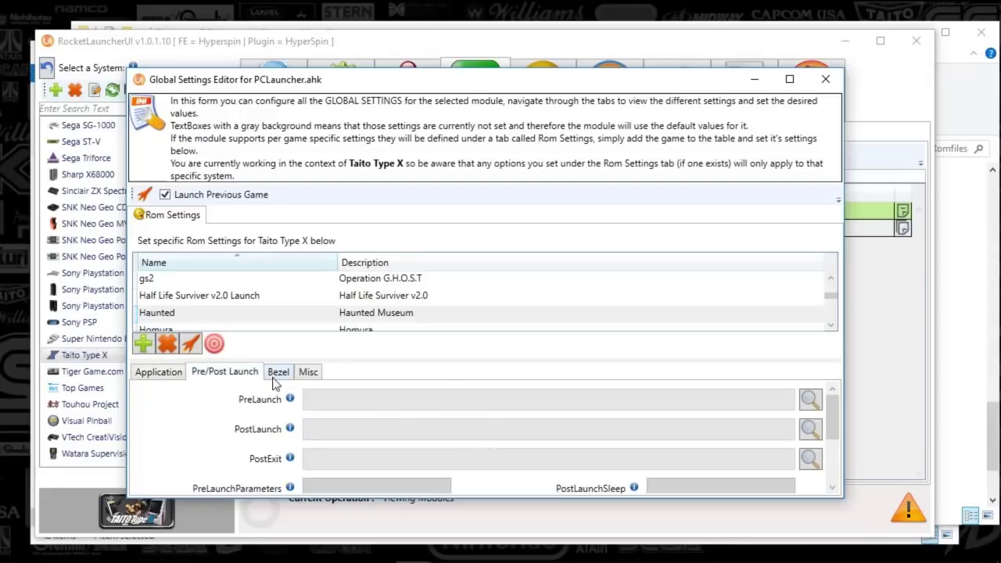
{"action": "left_click", "coordinate": [280, 374]}
{"action": "left_click", "coordinate": [308, 373]}
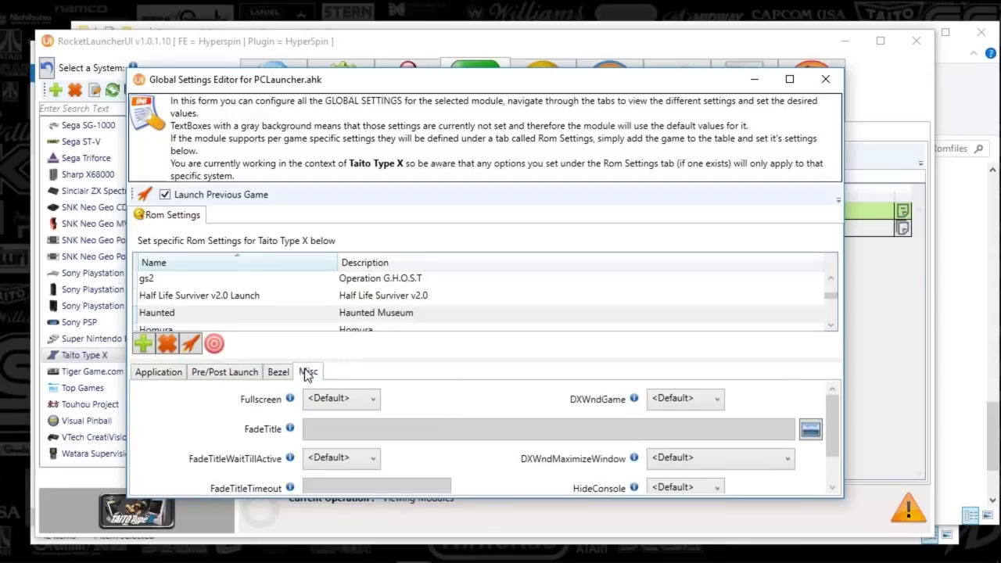
{"action": "left_click", "coordinate": [160, 373]}
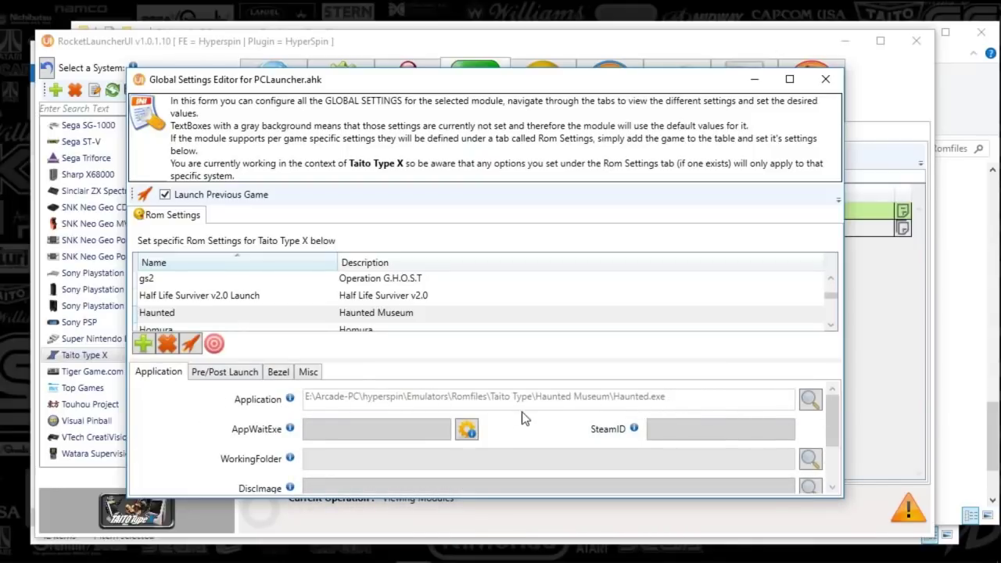
{"action": "left_click", "coordinate": [313, 313]}
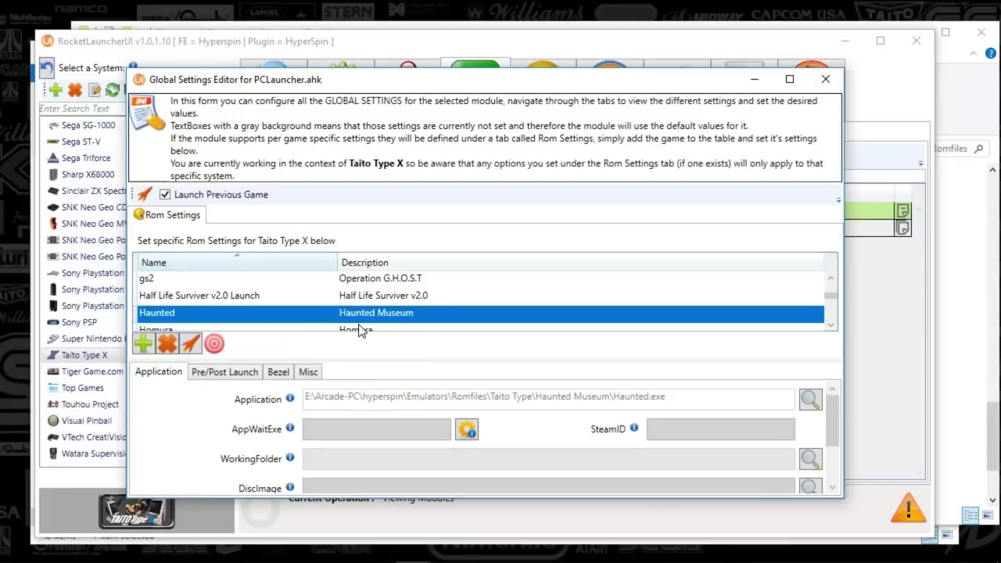
Select Let's Go Island in the rom list and enlarge the settings editor to inspect its Application, Parameters and ExitMethod
{"action": "scroll", "coordinate": [359, 325], "scroll_direction": "up", "scroll_amount": 2}
{"action": "scroll", "coordinate": [360, 326], "scroll_direction": "down", "scroll_amount": 5}
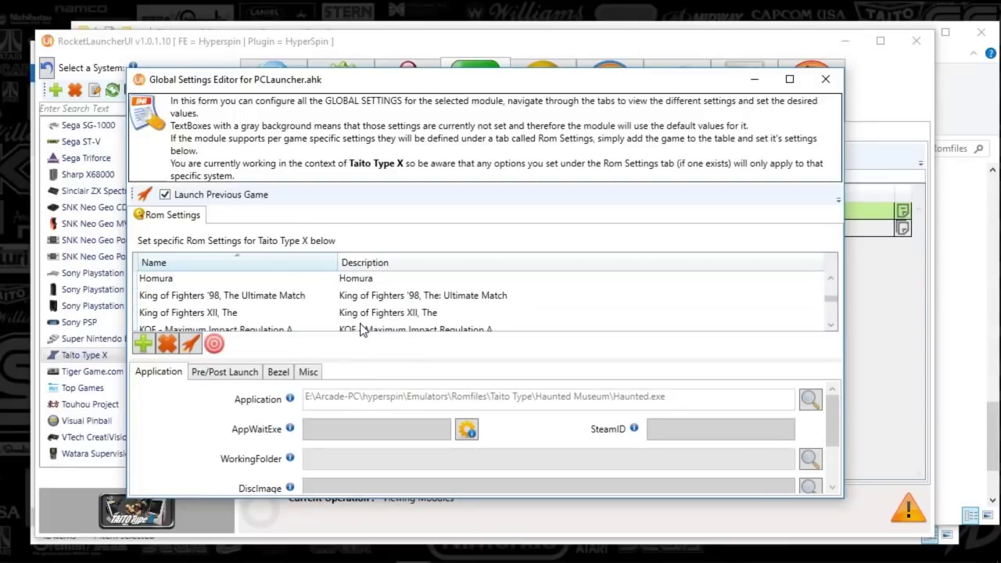
{"action": "scroll", "coordinate": [361, 329], "scroll_direction": "down", "scroll_amount": 3}
{"action": "left_click", "coordinate": [358, 299]}
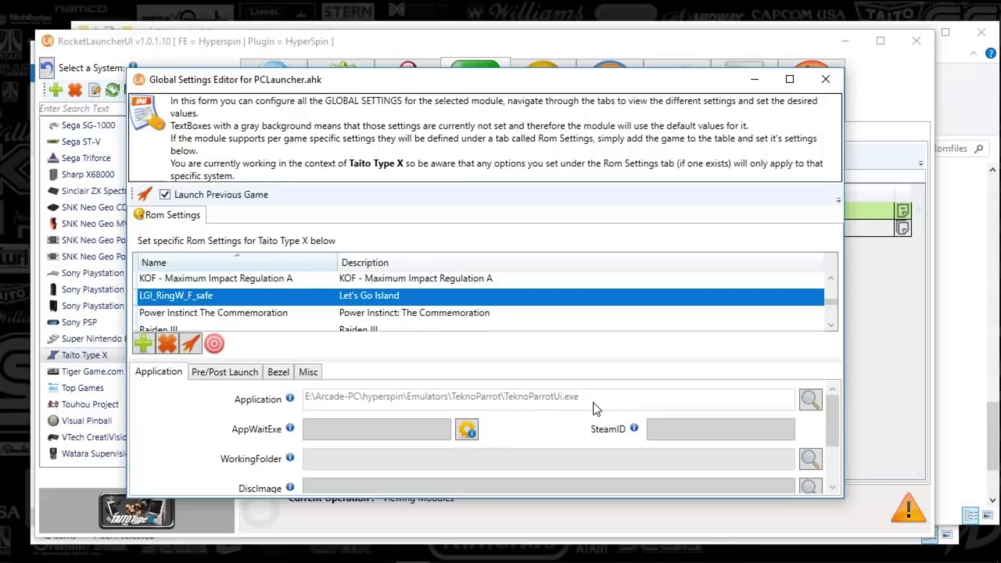
{"action": "scroll", "coordinate": [594, 409], "scroll_direction": "down", "scroll_amount": 1}
{"action": "scroll", "coordinate": [593, 408], "scroll_direction": "down", "scroll_amount": 1}
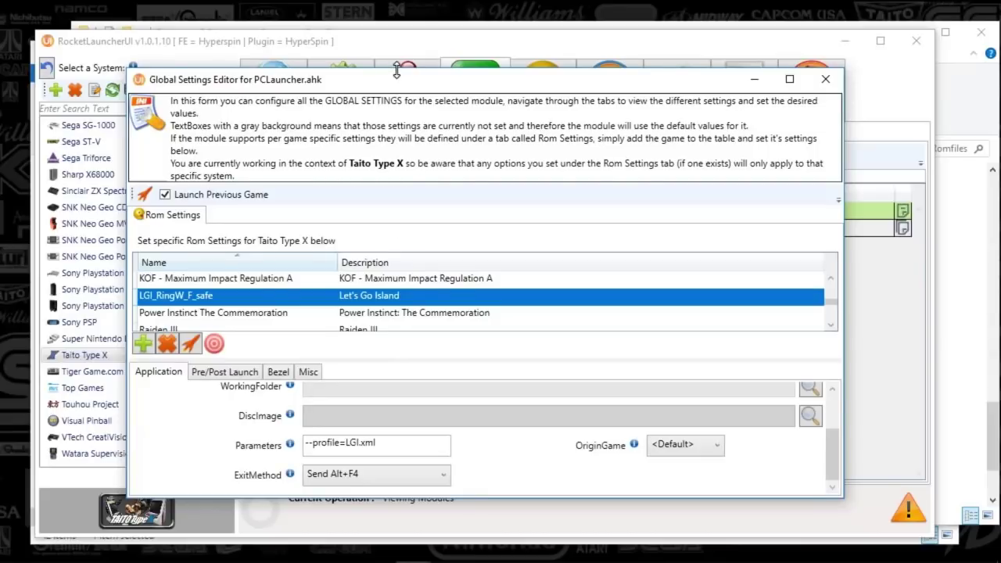
{"action": "left_click_drag", "start_coordinate": [397, 71], "coordinate": [396, 3]}
{"action": "left_click_drag", "start_coordinate": [567, 502], "coordinate": [587, 555]}
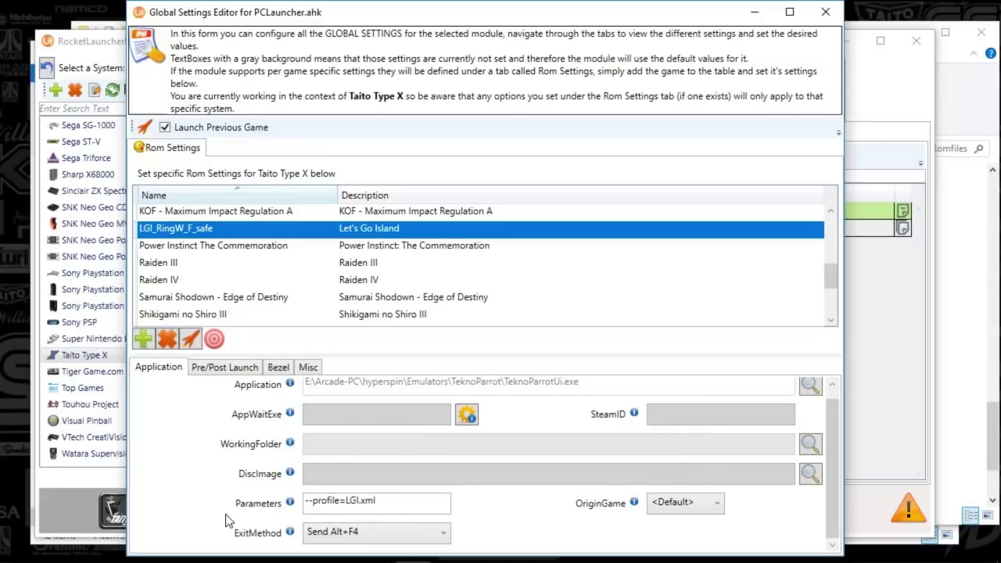
{"action": "mouse_move", "coordinate": [290, 507]}
Switch to File Explorer, open the Lets Go Island folder inside Taito Type, and place its window beside the launch settings
{"action": "mouse_move", "coordinate": [792, 552]}
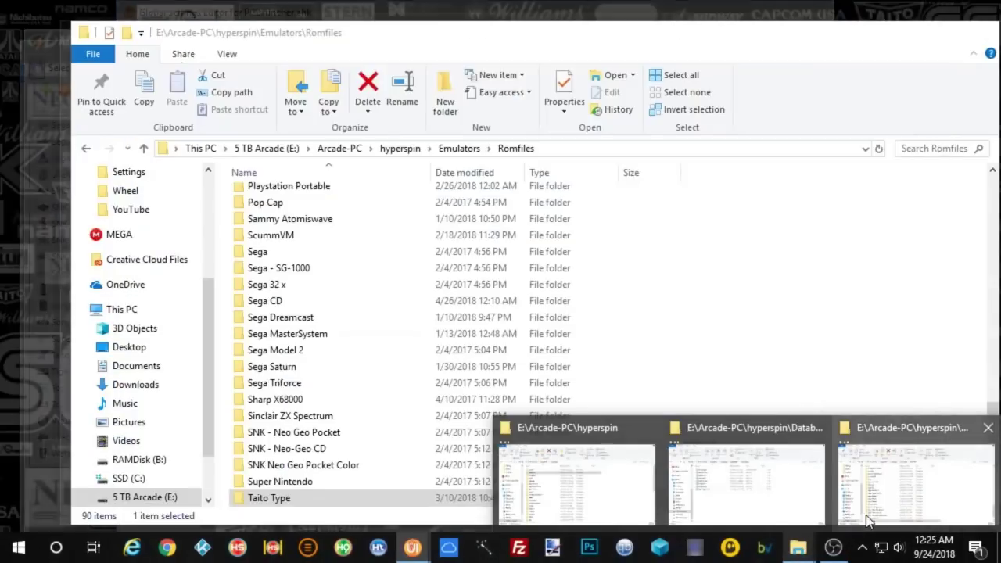
{"action": "left_click", "coordinate": [867, 522]}
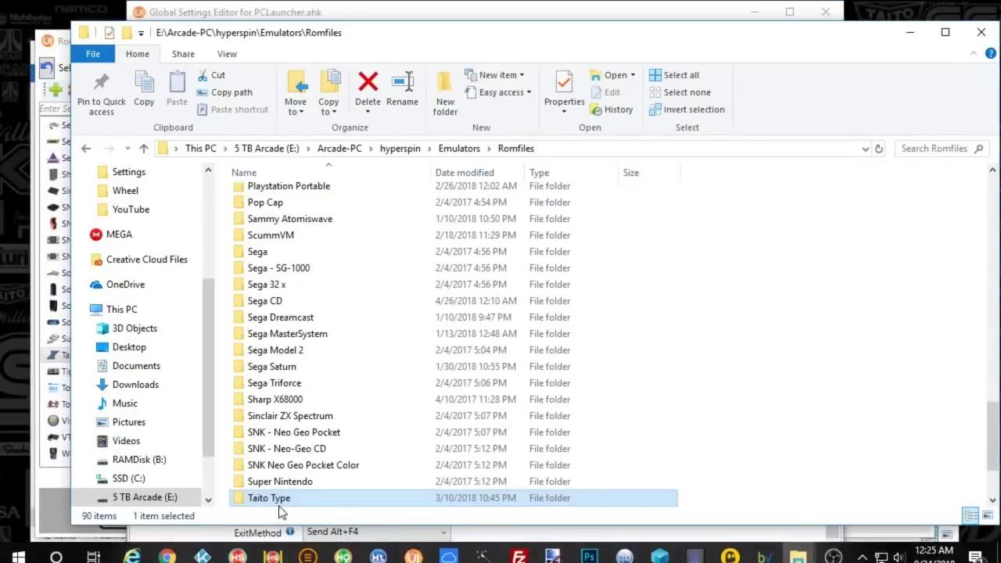
{"action": "double_click", "coordinate": [278, 500]}
{"action": "scroll", "coordinate": [344, 435], "scroll_direction": "down", "scroll_amount": 5}
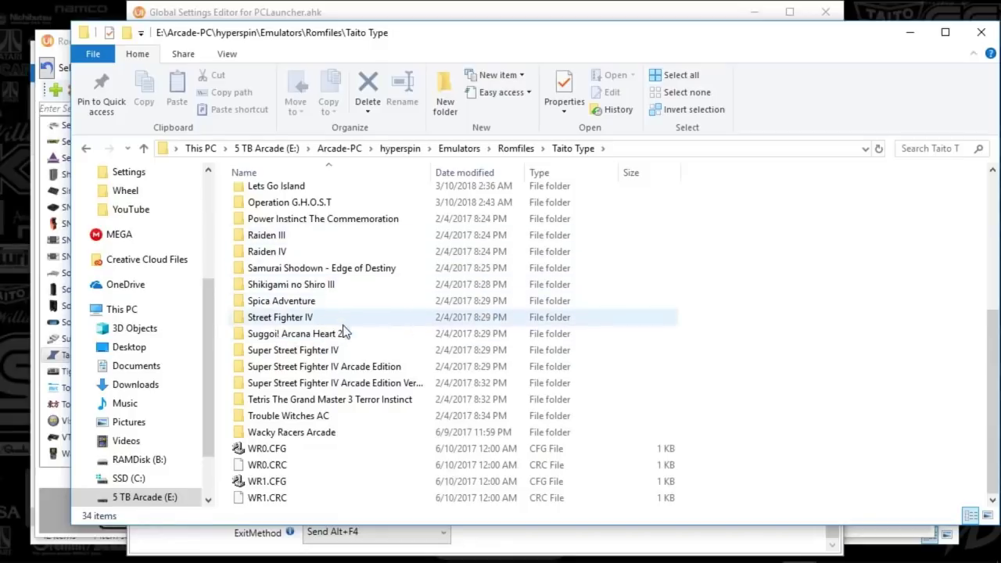
{"action": "scroll", "coordinate": [369, 420], "scroll_direction": "up", "scroll_amount": 5}
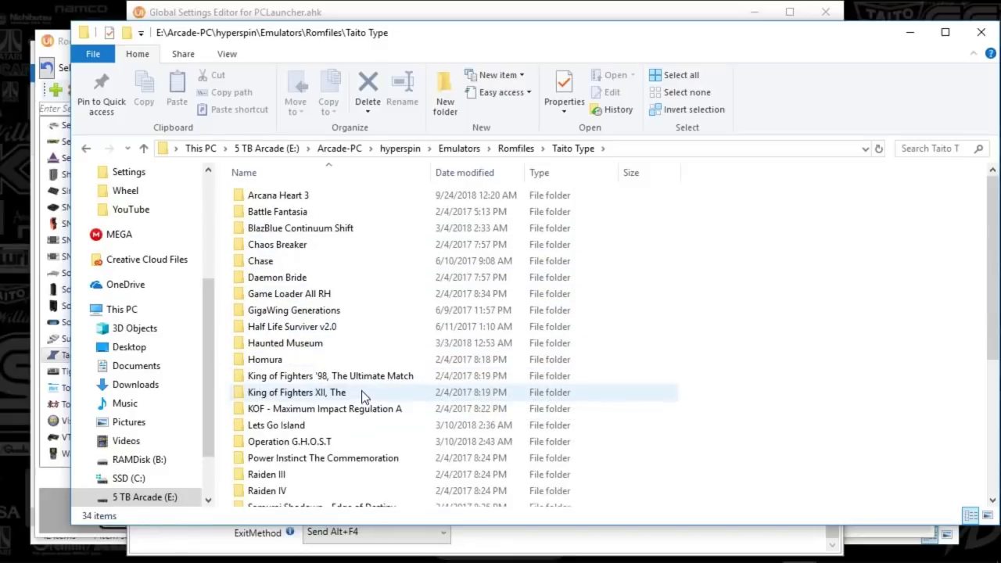
{"action": "double_click", "coordinate": [286, 425]}
{"action": "left_click_drag", "start_coordinate": [348, 39], "coordinate": [831, 43]}
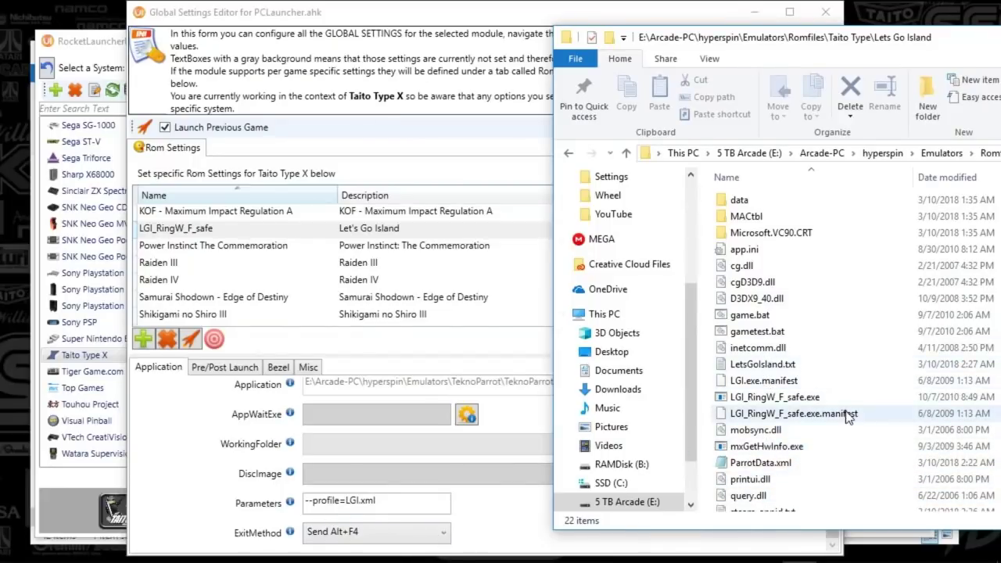
Enlarge the folder window and view the contents of teknoparrot.ini in Notepad, closing it without changes
{"action": "left_click", "coordinate": [764, 466]}
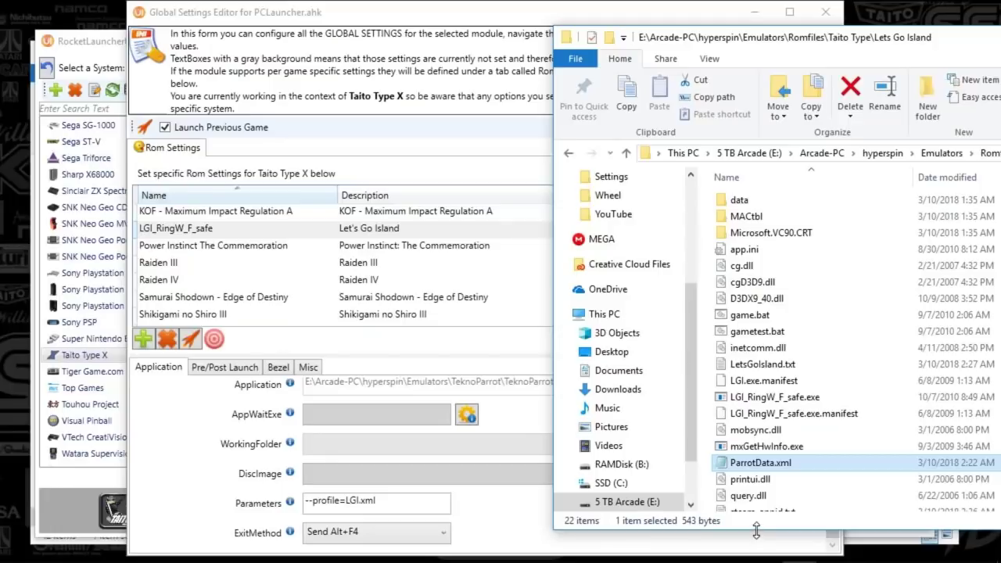
{"action": "left_click_drag", "start_coordinate": [757, 532], "coordinate": [757, 550]}
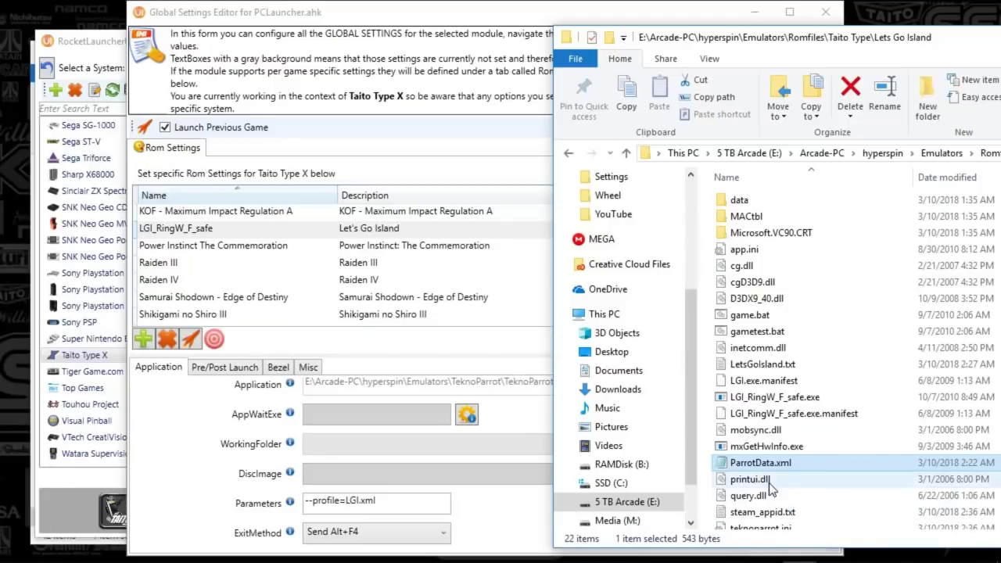
{"action": "scroll", "coordinate": [782, 481], "scroll_direction": "down", "scroll_amount": 1}
{"action": "double_click", "coordinate": [759, 505]}
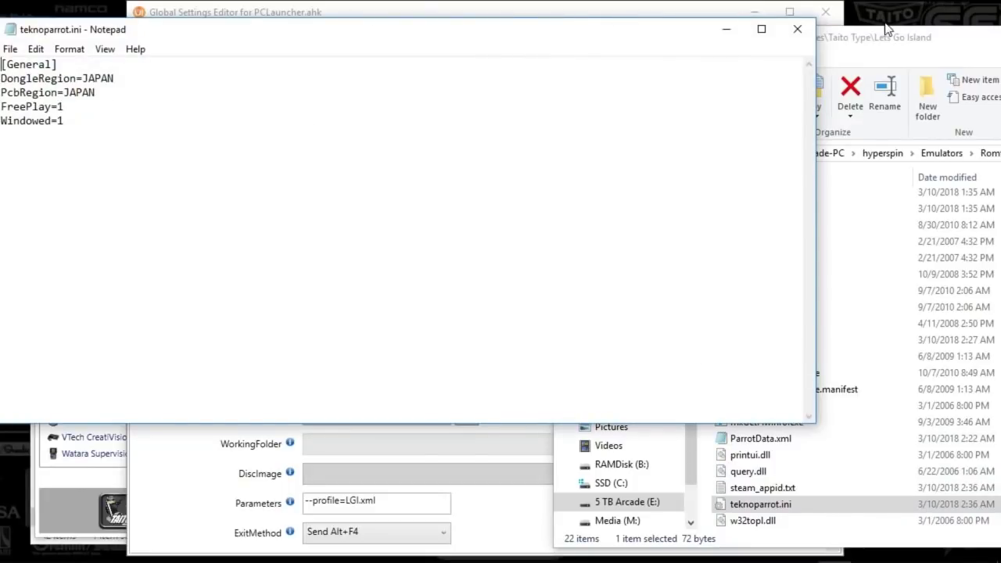
{"action": "left_click", "coordinate": [809, 32]}
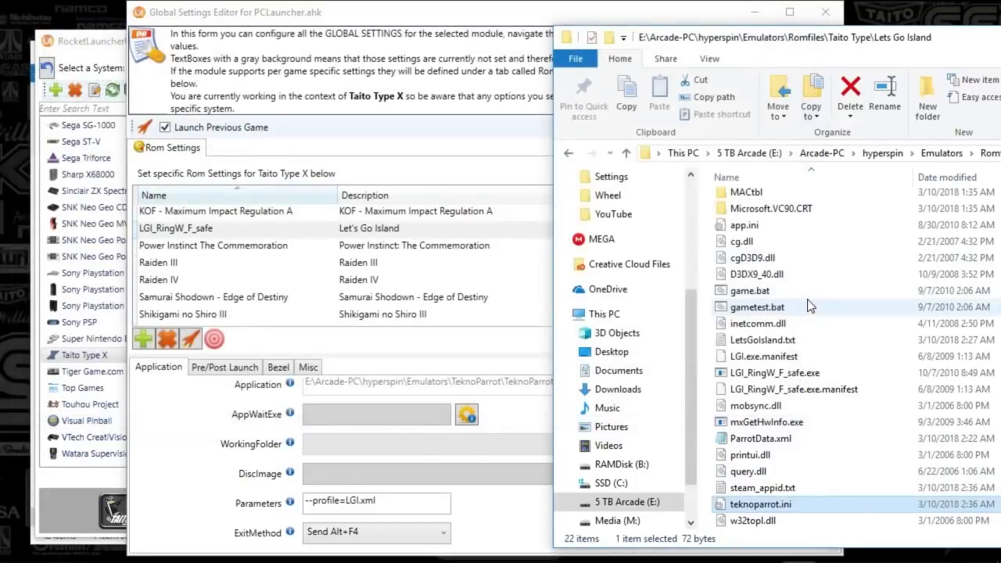
View the contents of ParrotData.xml in Notepad, close it, and look over the remaining Lets Go Island files
{"action": "right_click", "coordinate": [757, 440]}
{"action": "left_click", "coordinate": [785, 76]}
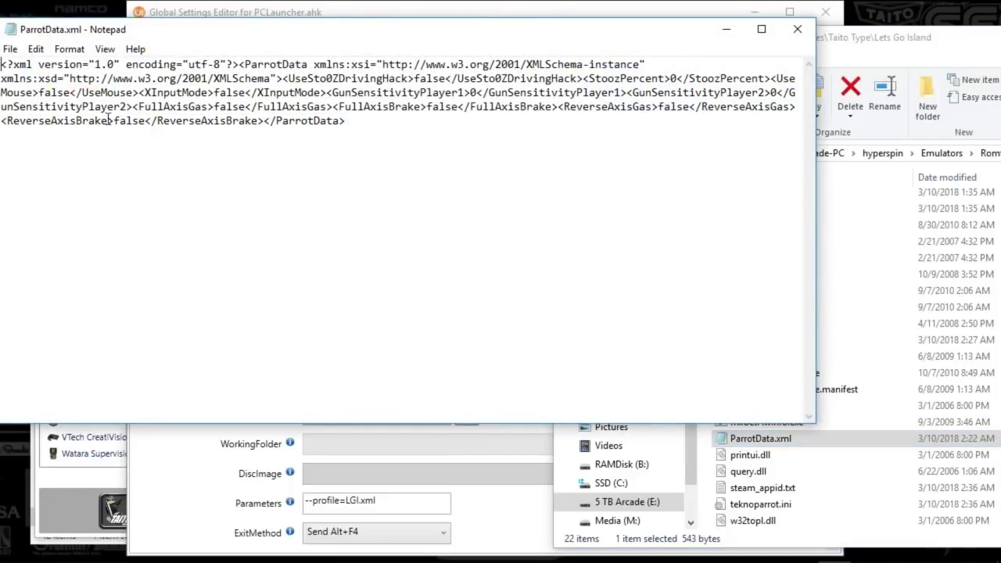
{"action": "left_click_drag", "start_coordinate": [664, 38], "coordinate": [689, 48]}
{"action": "left_click", "coordinate": [823, 38]}
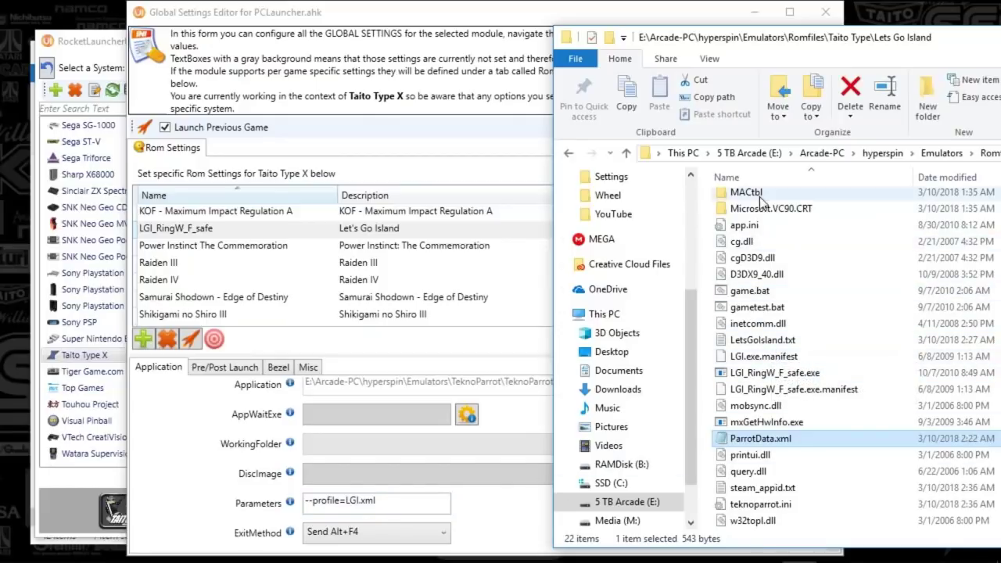
{"action": "scroll", "coordinate": [761, 209], "scroll_direction": "up", "scroll_amount": 1}
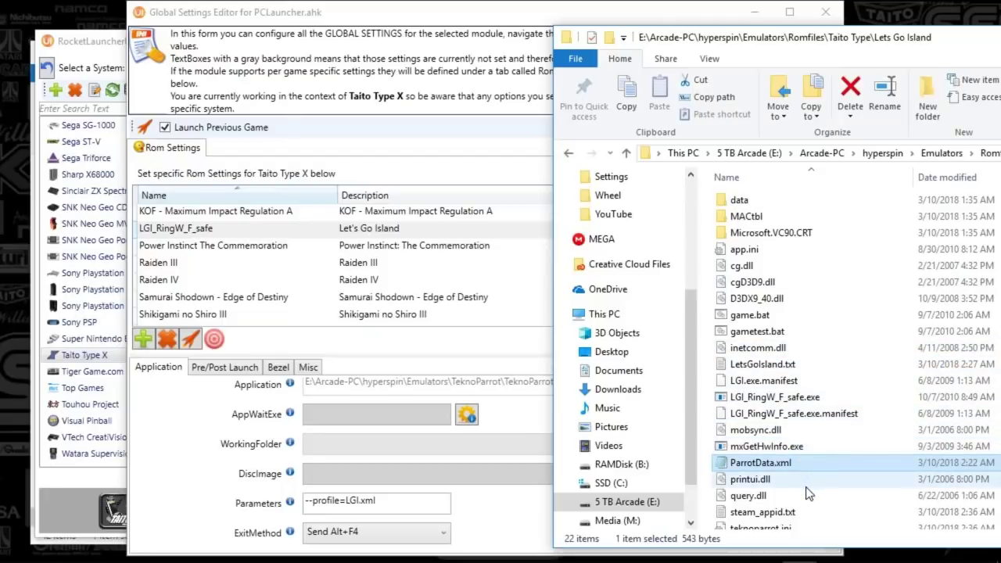
{"action": "scroll", "coordinate": [802, 492], "scroll_direction": "down", "scroll_amount": 1}
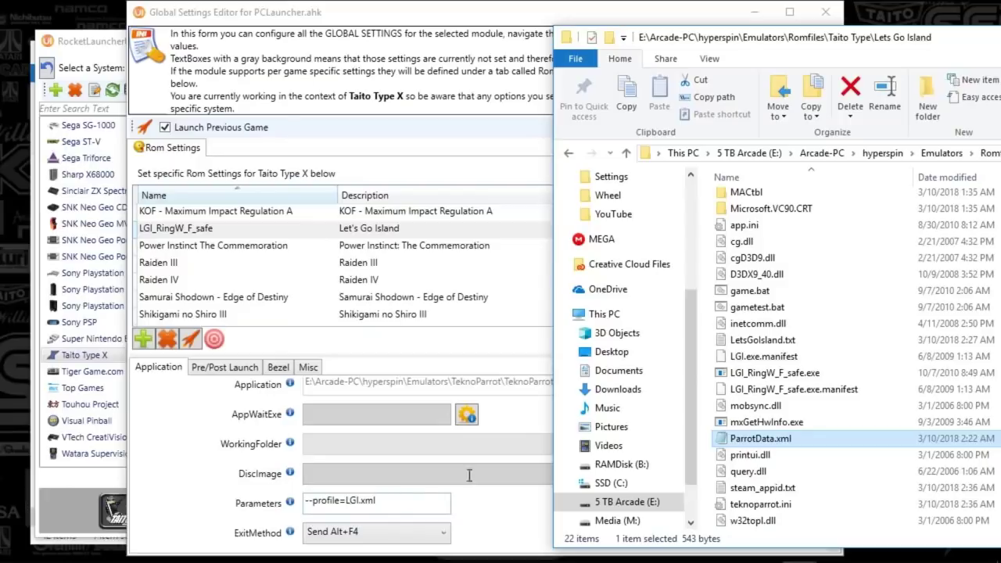
Go up to the Emulators folder and open the GameProfiles folder inside TeknoParrot
{"action": "left_click_drag", "start_coordinate": [923, 40], "coordinate": [832, 32]}
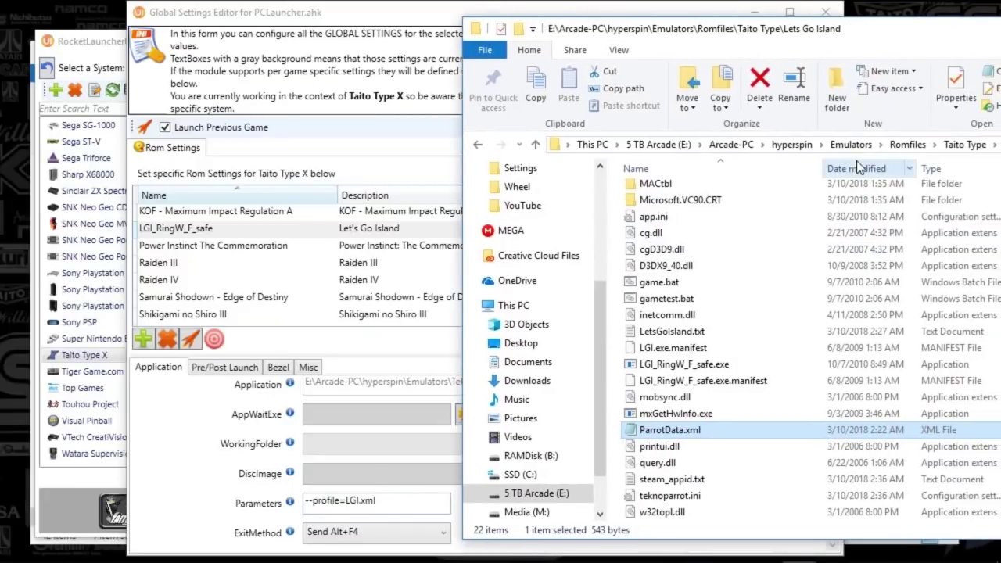
{"action": "left_click", "coordinate": [847, 146]}
{"action": "scroll", "coordinate": [699, 382], "scroll_direction": "down", "scroll_amount": 10}
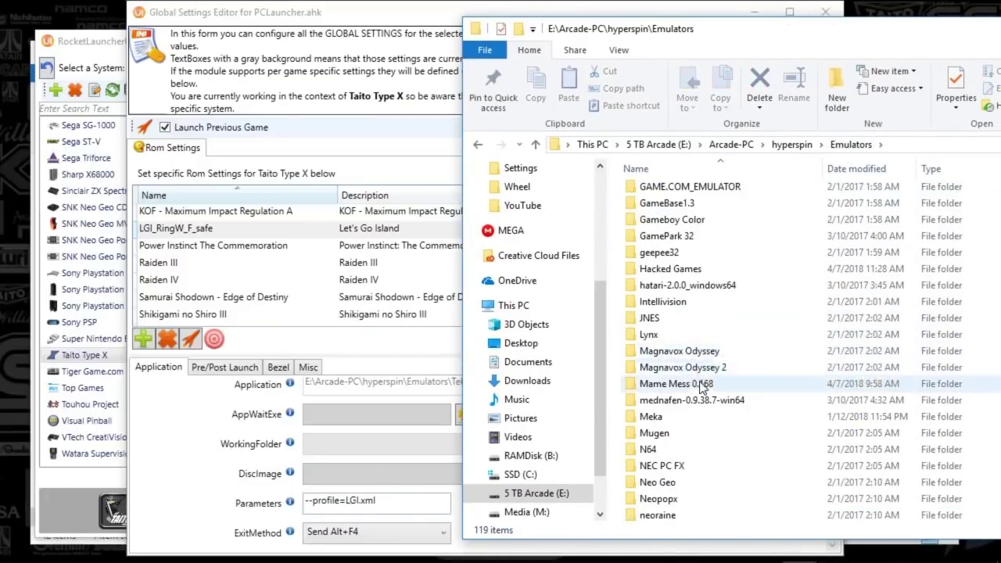
{"action": "scroll", "coordinate": [699, 382], "scroll_direction": "down", "scroll_amount": 20}
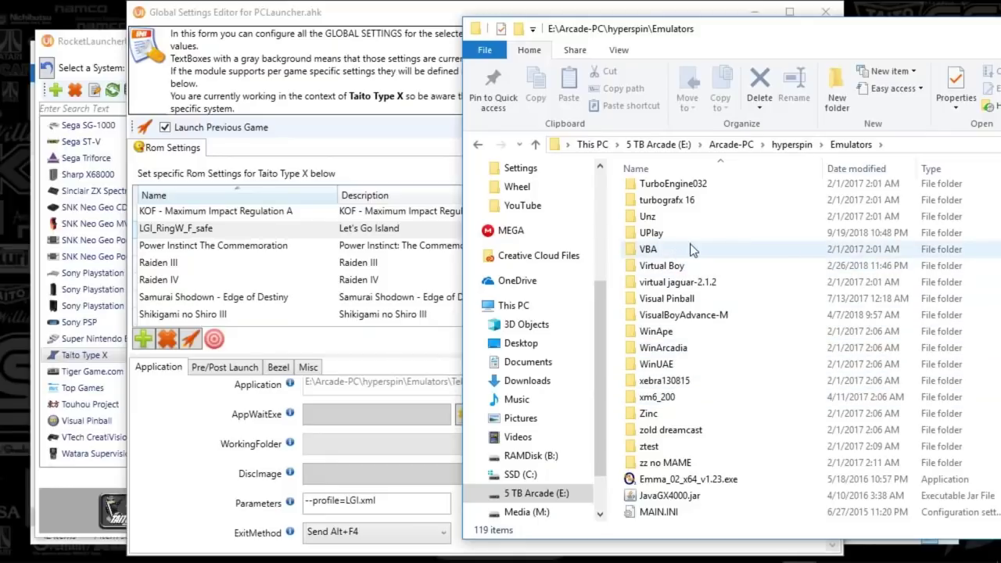
{"action": "scroll", "coordinate": [688, 255], "scroll_direction": "up", "scroll_amount": 6}
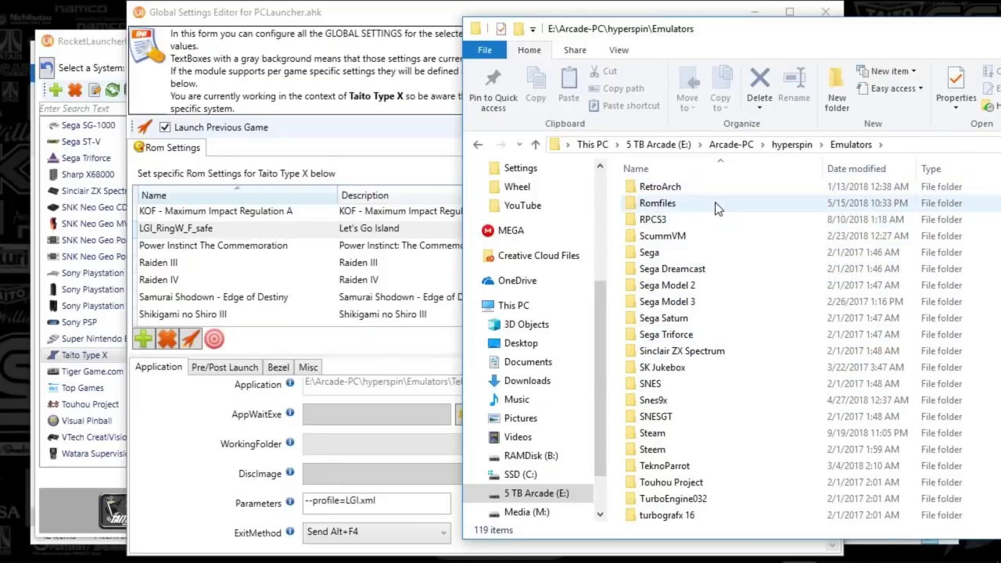
{"action": "double_click", "coordinate": [698, 466]}
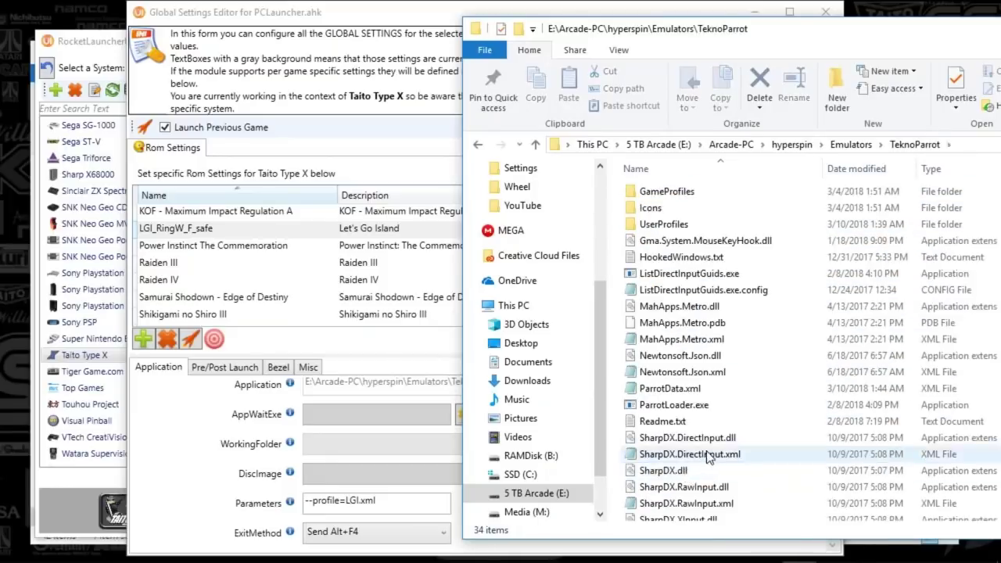
{"action": "scroll", "coordinate": [724, 402], "scroll_direction": "down", "scroll_amount": 5}
{"action": "scroll", "coordinate": [708, 414], "scroll_direction": "up", "scroll_amount": 5}
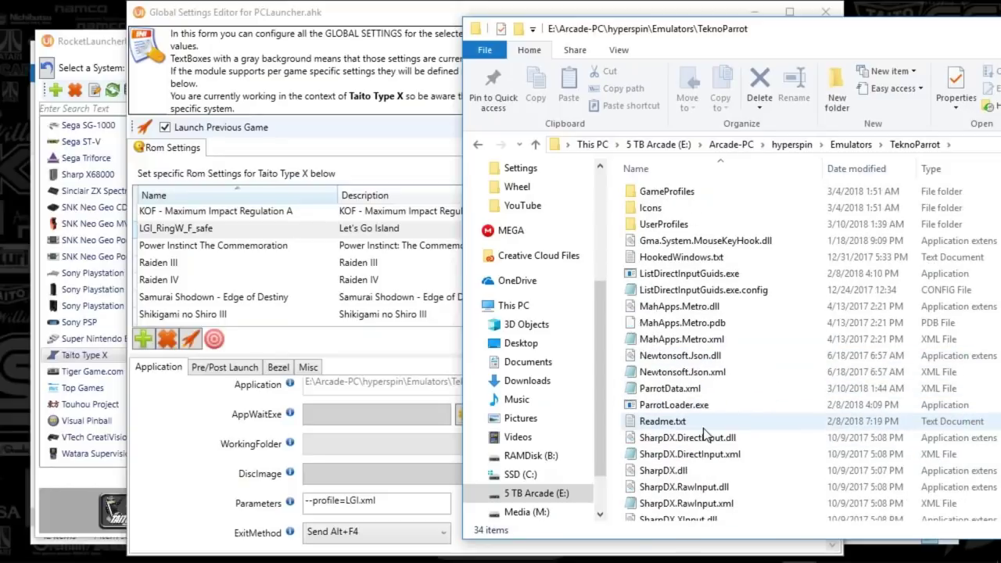
{"action": "double_click", "coordinate": [667, 192]}
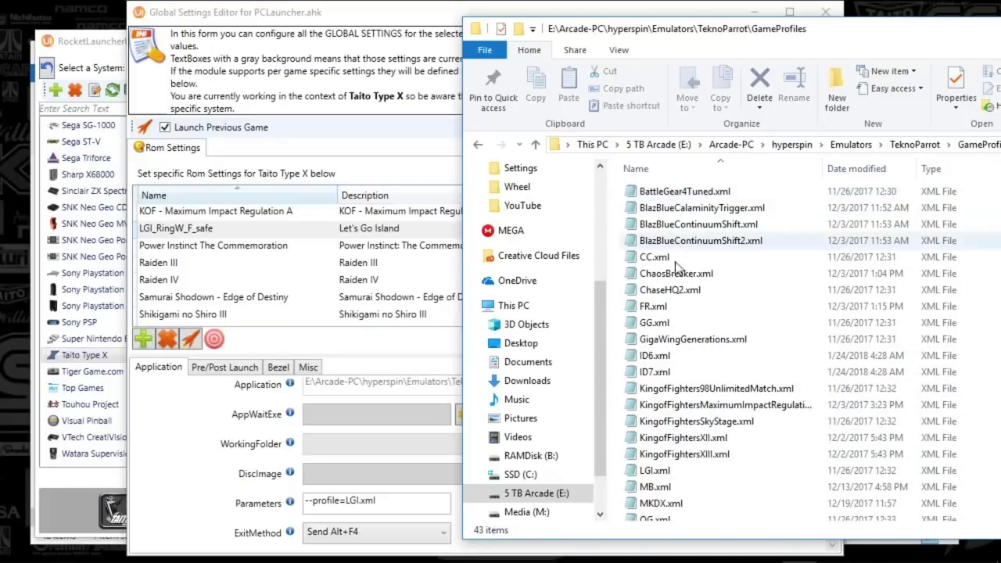
Examine the LGI.xml game profile's configuration values and button mappings in Notepad, and close it without changes
{"action": "right_click", "coordinate": [655, 475]}
{"action": "left_click", "coordinate": [686, 114]}
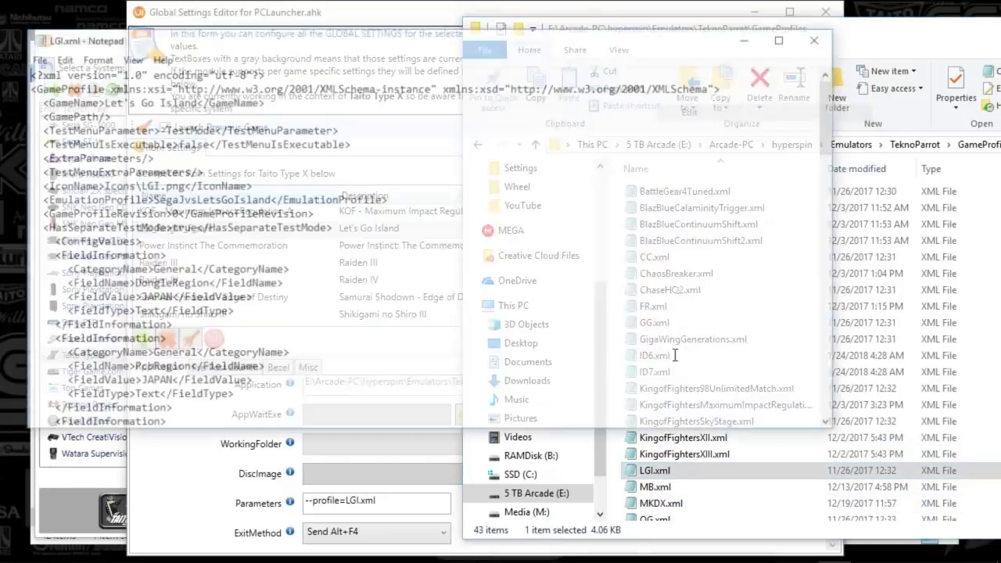
{"action": "scroll", "coordinate": [277, 296], "scroll_direction": "down", "scroll_amount": 15}
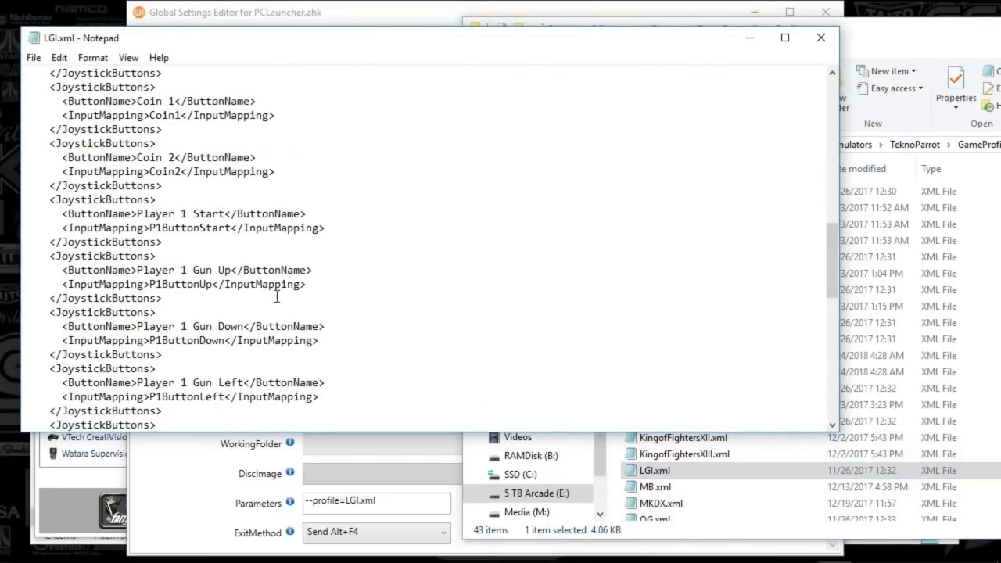
{"action": "scroll", "coordinate": [280, 305], "scroll_direction": "down", "scroll_amount": 8}
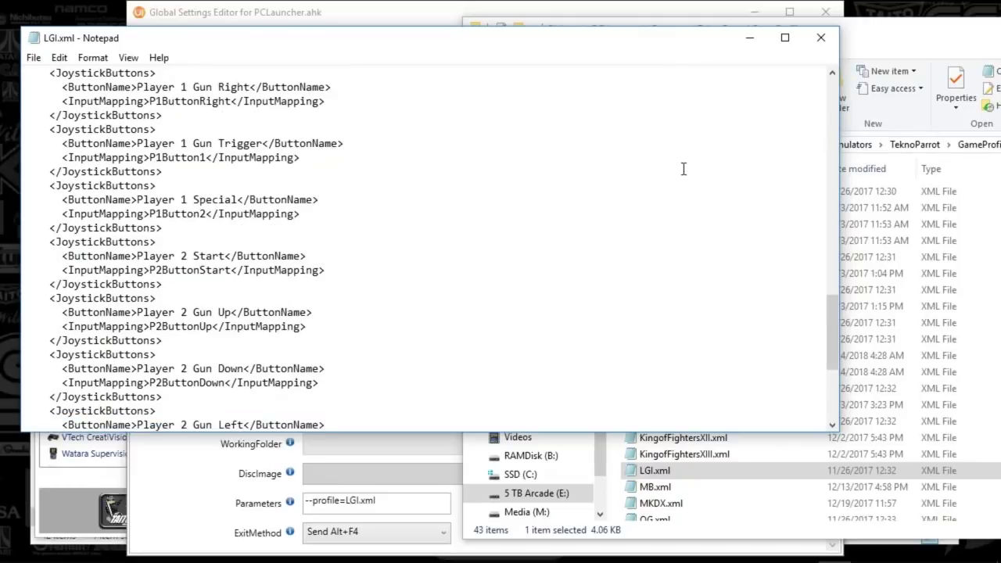
{"action": "left_click", "coordinate": [820, 38]}
{"action": "mouse_move", "coordinate": [821, 37]}
{"action": "left_mouse_down"}
{"action": "mouse_move", "coordinate": [807, 39]}
{"action": "mouse_move", "coordinate": [816, 44]}
{"action": "left_mouse_up"}
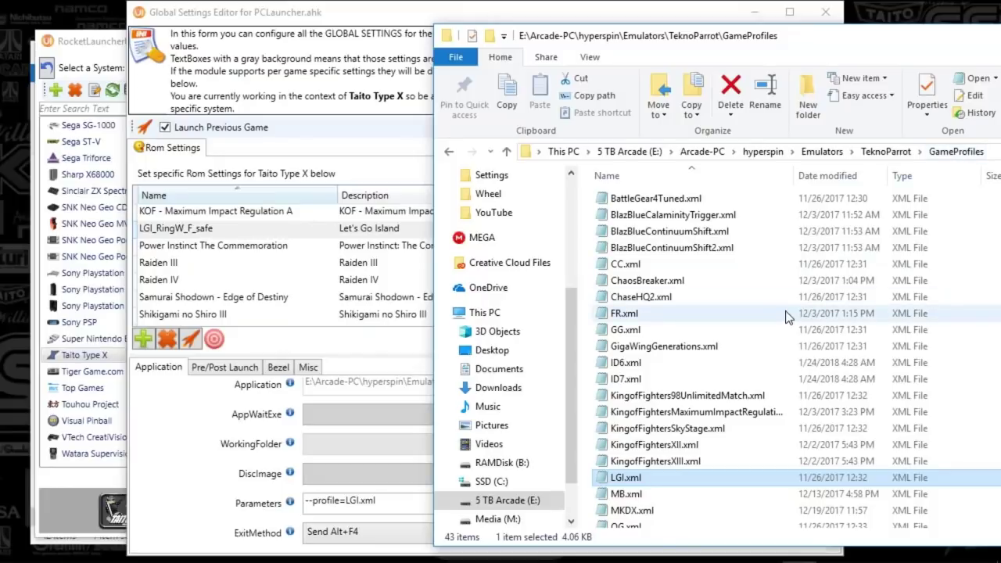
Look through the XML profiles in the GameProfiles folder and return to the PCLauncher settings for Let's Go Island
{"action": "scroll", "coordinate": [704, 305], "scroll_direction": "down", "scroll_amount": 7}
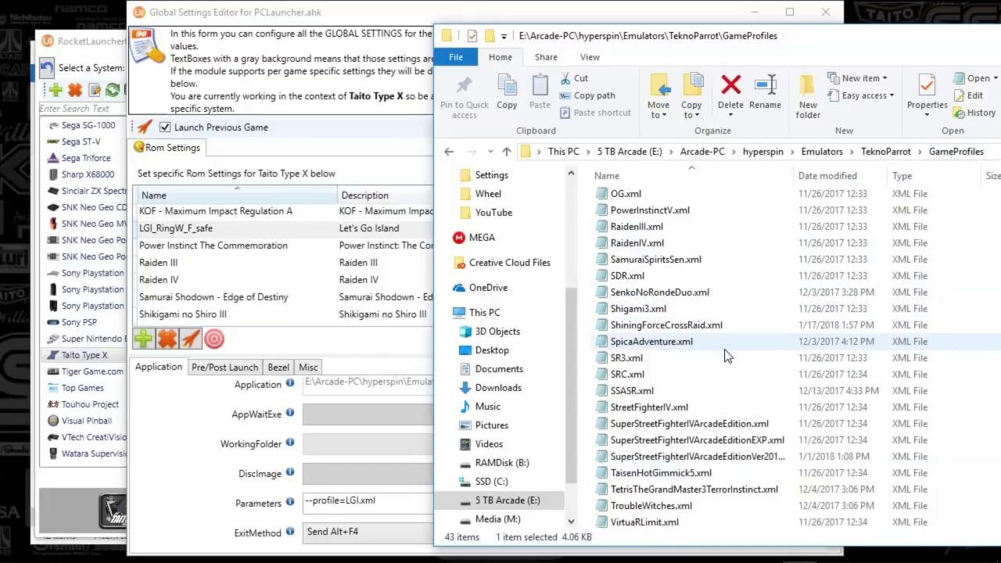
{"action": "scroll", "coordinate": [717, 405], "scroll_direction": "up", "scroll_amount": 7}
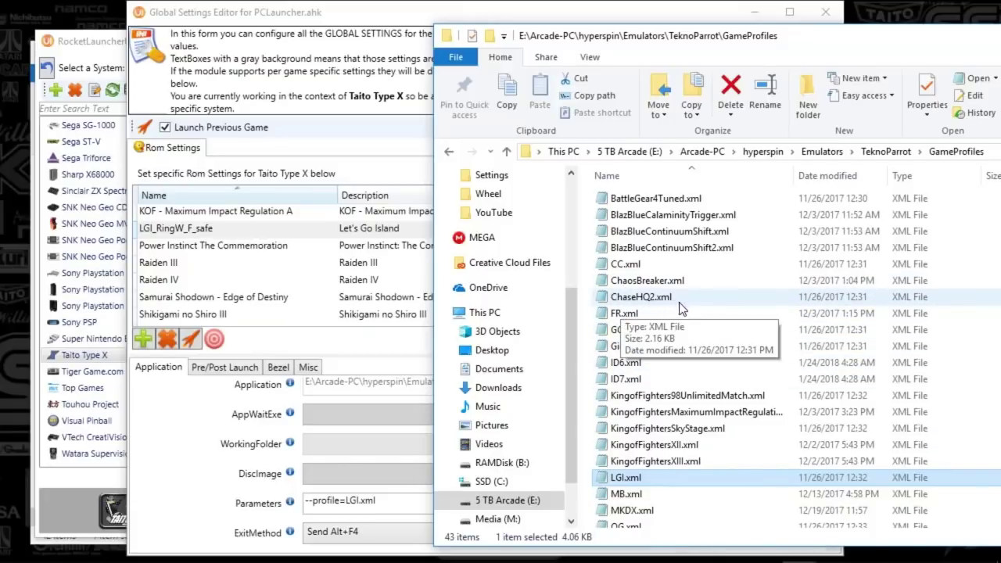
{"action": "left_click", "coordinate": [226, 514]}
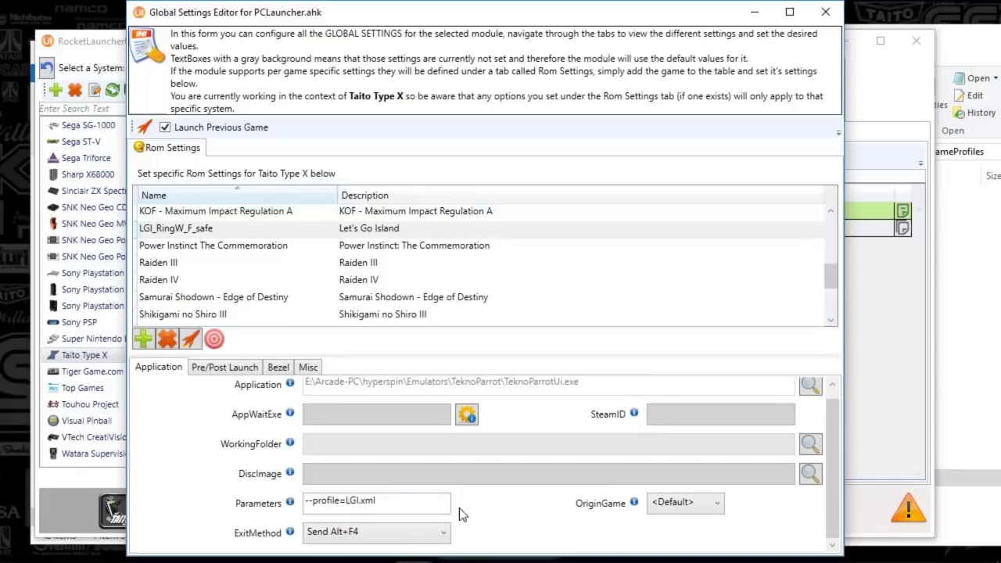
Go up from GameProfiles to the TeknoParrot folder and launch TeknoParrotUi.exe
{"action": "left_click", "coordinate": [983, 332]}
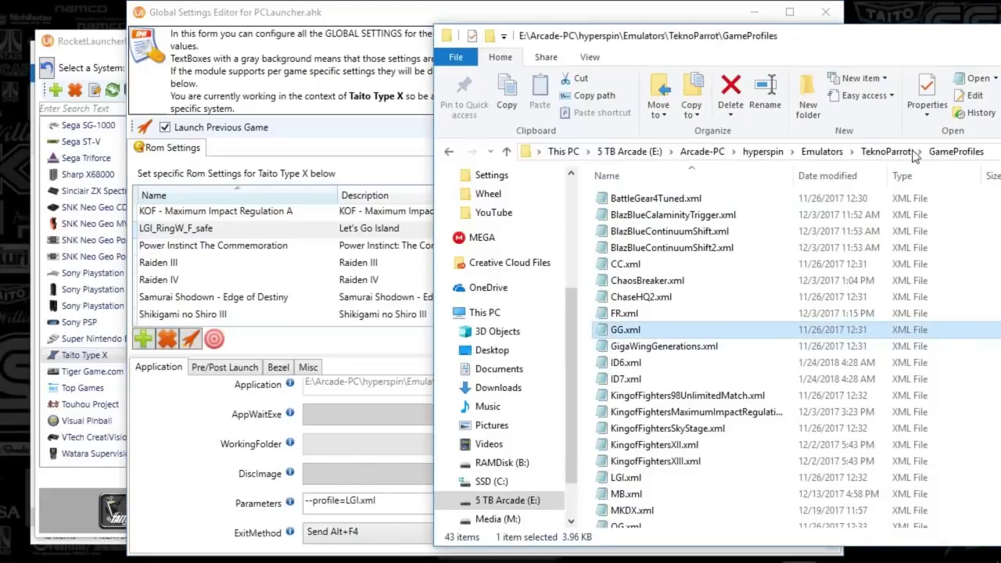
{"action": "left_click", "coordinate": [898, 154]}
{"action": "scroll", "coordinate": [673, 470], "scroll_direction": "down", "scroll_amount": 4}
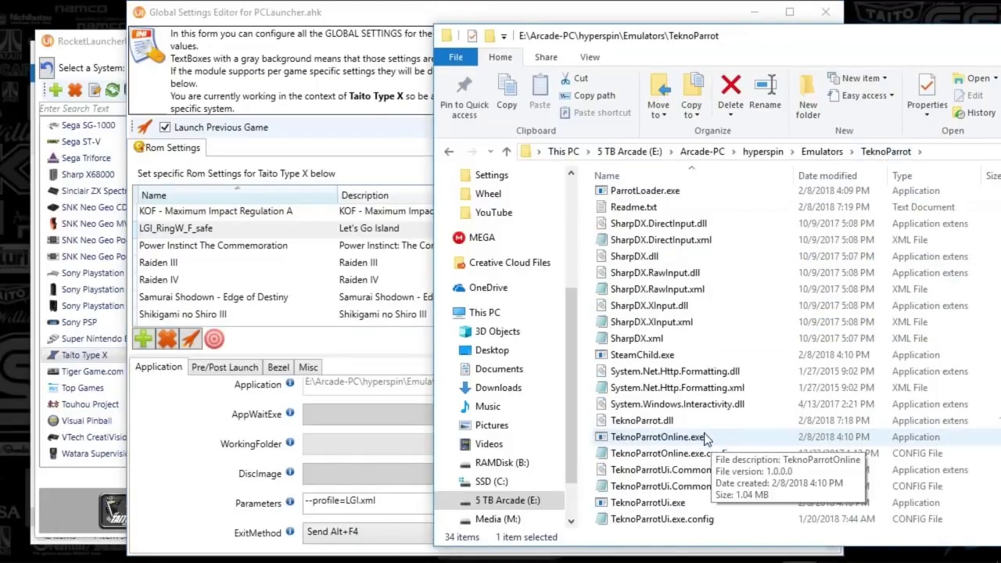
{"action": "scroll", "coordinate": [673, 481], "scroll_direction": "up", "scroll_amount": 4}
{"action": "scroll", "coordinate": [669, 483], "scroll_direction": "down", "scroll_amount": 4}
{"action": "double_click", "coordinate": [689, 503]}
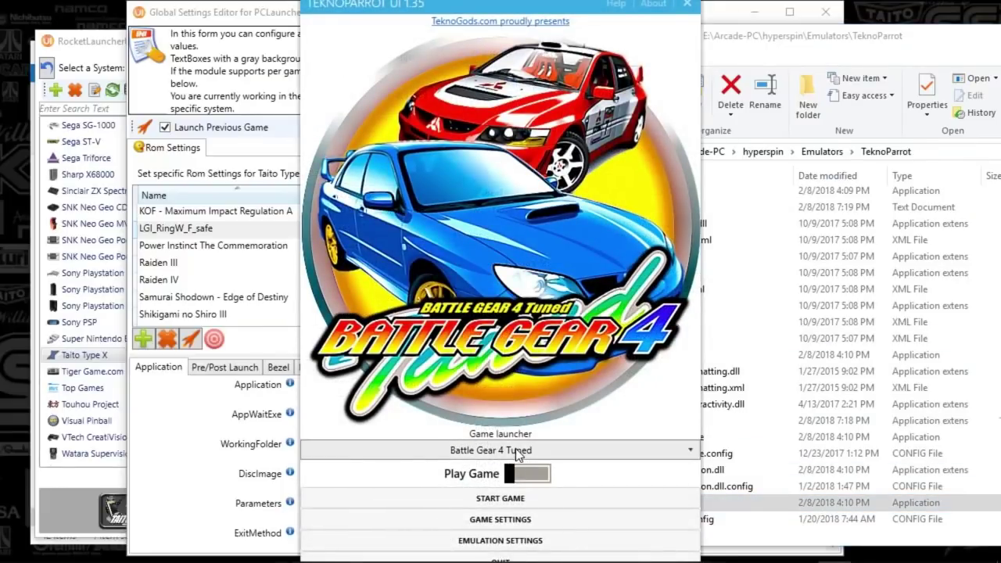
Choose Let's Go Island as the game in the TeknoParrot launcher
{"action": "left_click", "coordinate": [516, 452]}
{"action": "scroll", "coordinate": [518, 391], "scroll_direction": "down", "scroll_amount": 1}
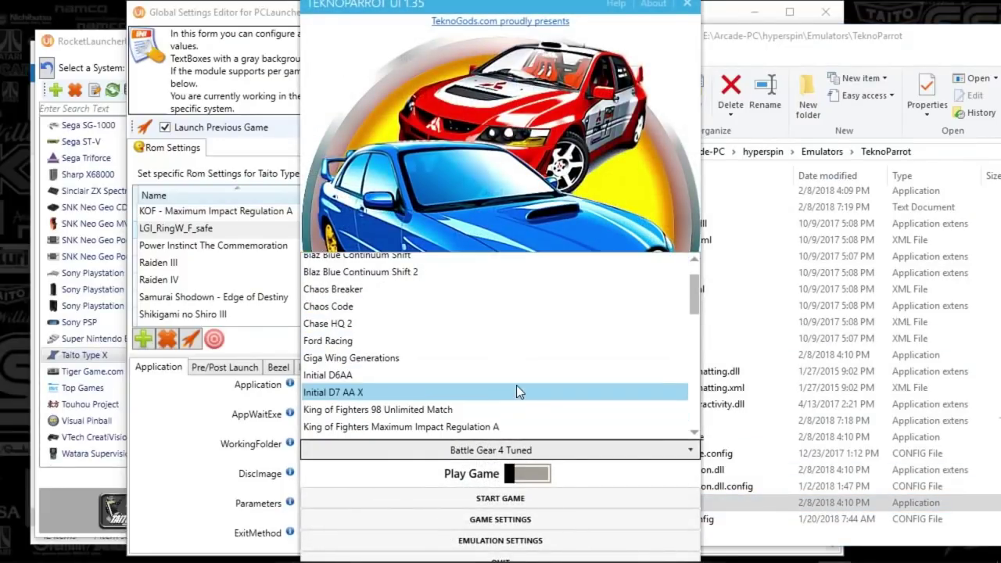
{"action": "scroll", "coordinate": [516, 388], "scroll_direction": "down", "scroll_amount": 5}
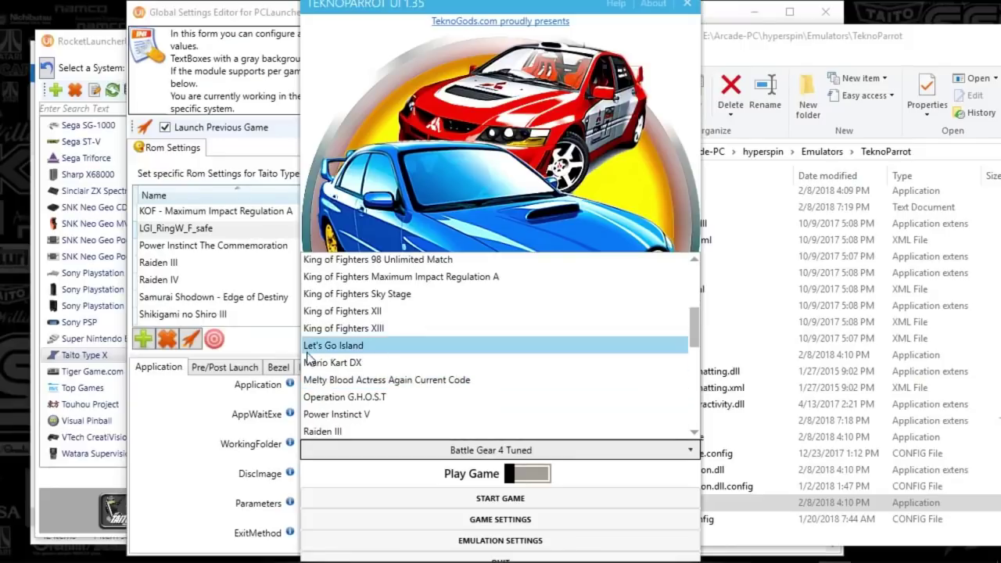
{"action": "left_click", "coordinate": [323, 344]}
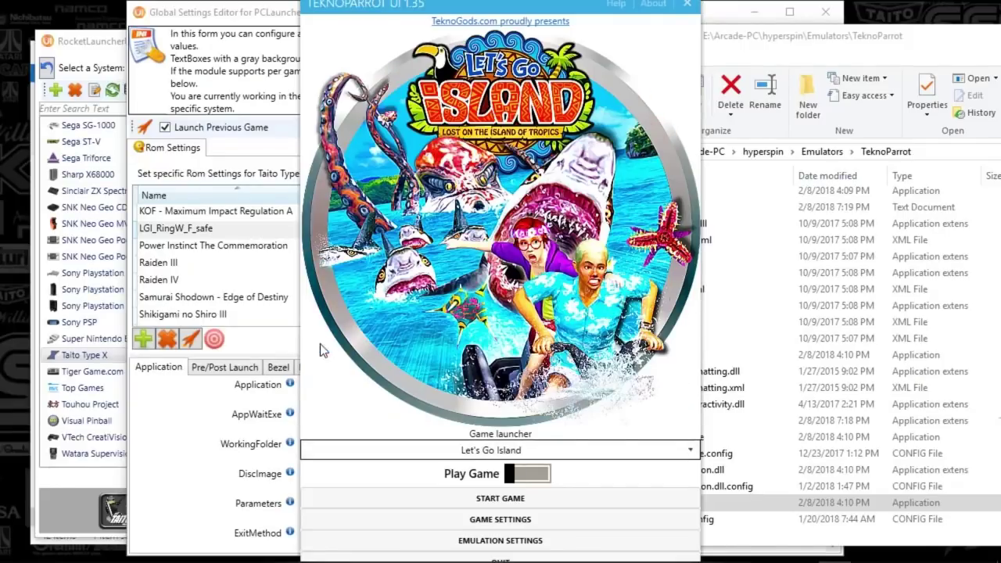
View Let's Go Island's game-specific settings and input mapping, and close TeknoParrot without saving changes
{"action": "left_click", "coordinate": [503, 520]}
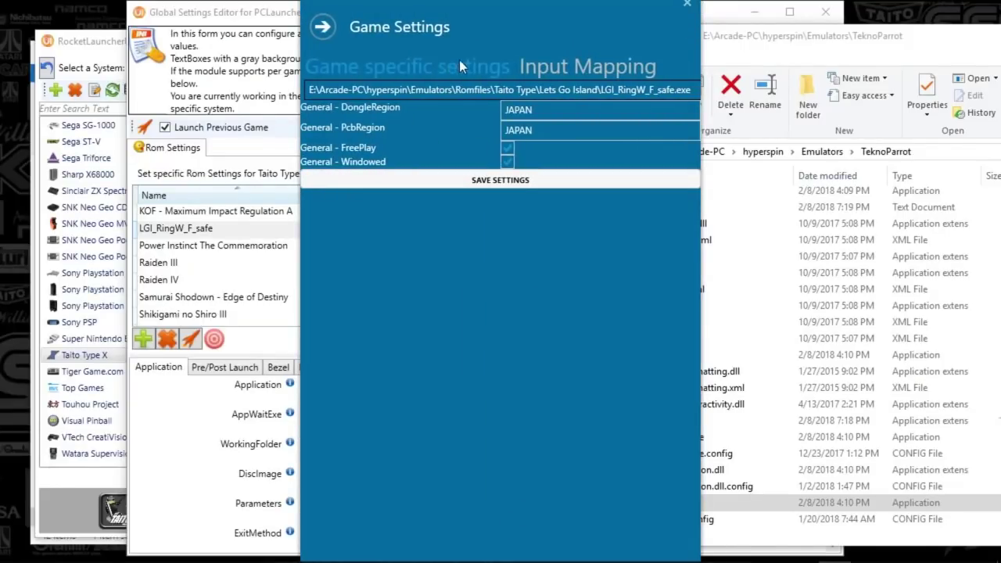
{"action": "left_click", "coordinate": [571, 66]}
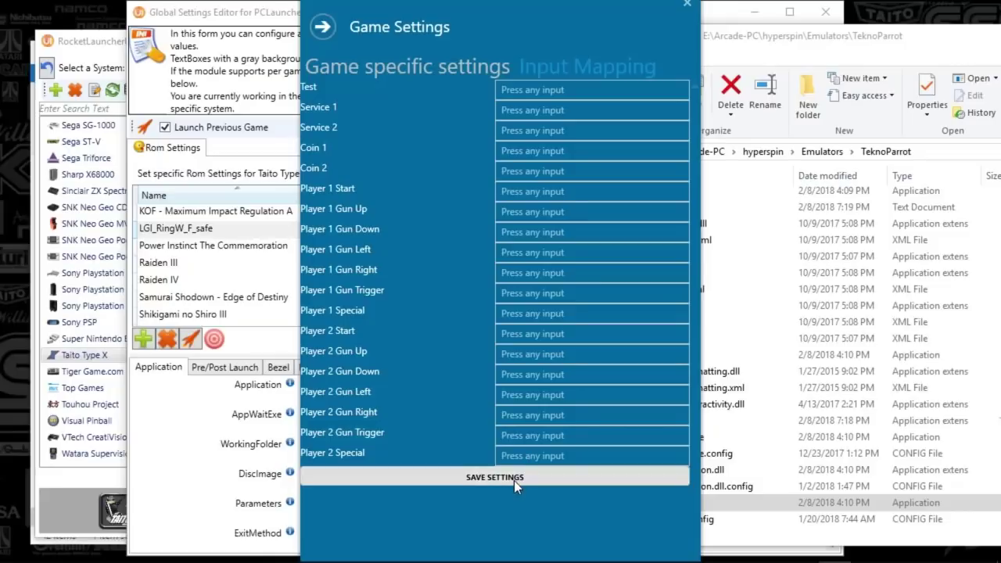
{"action": "left_click", "coordinate": [689, 7]}
View the Pre/Post Launch, Bezel and Misc settings for Let's Go Island in PCLauncher, and return to its Application settings
{"action": "left_click", "coordinate": [253, 473]}
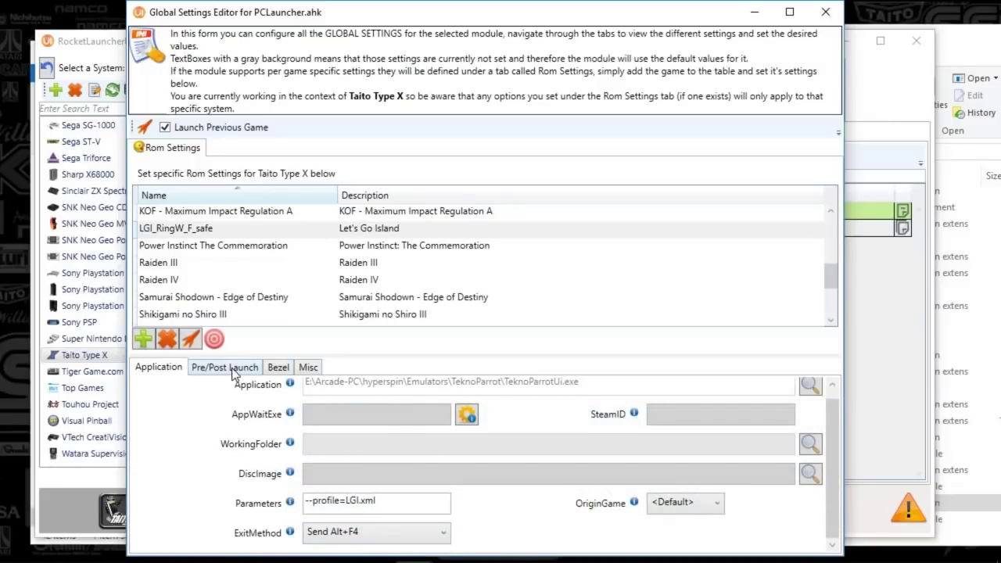
{"action": "left_click", "coordinate": [231, 368]}
{"action": "left_click", "coordinate": [276, 368]}
{"action": "left_click", "coordinate": [310, 369]}
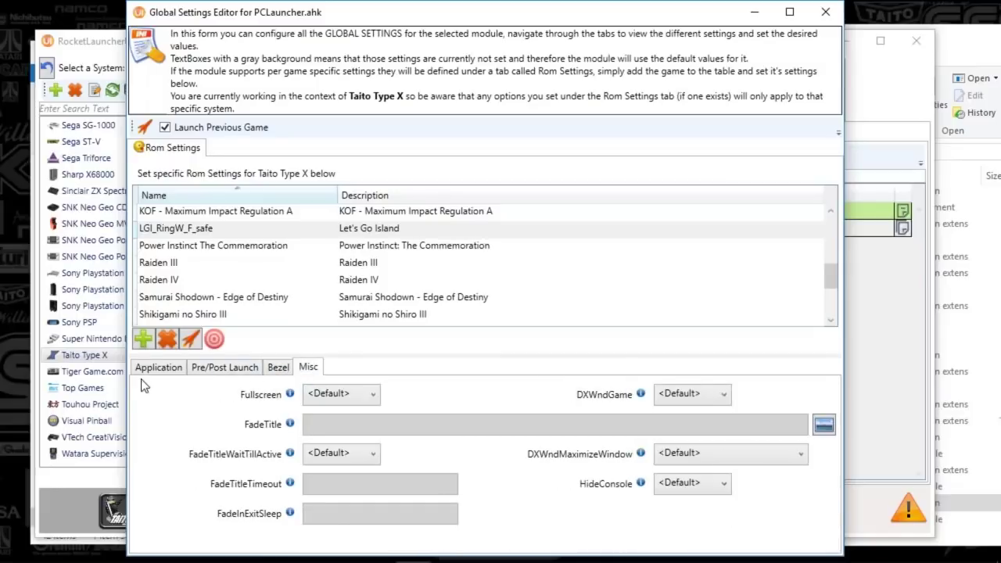
{"action": "left_click", "coordinate": [159, 367]}
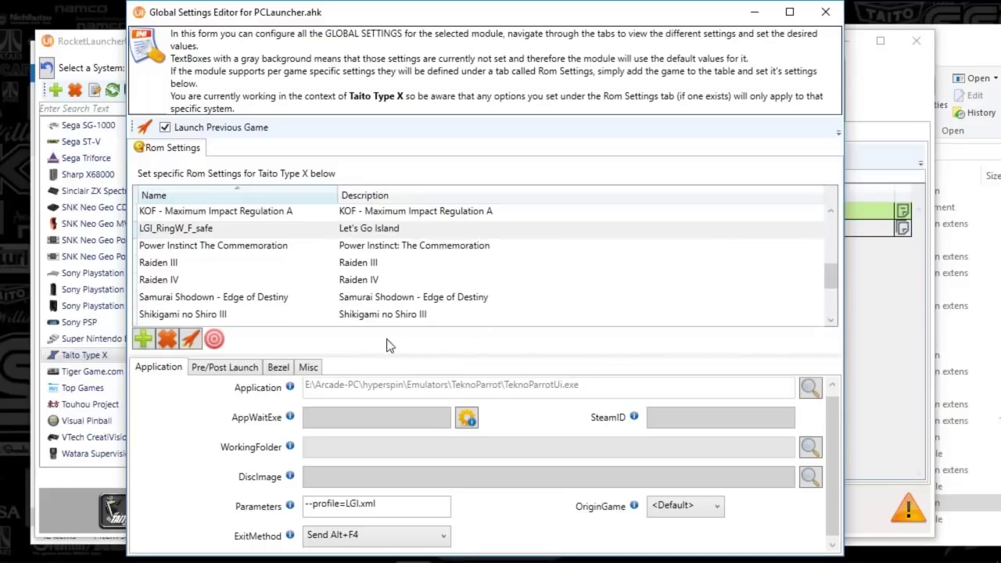
Compare the application settings of Power Instinct The Commemoration and Raiden III, and check the description of AppWaitExe
{"action": "left_click", "coordinate": [290, 247]}
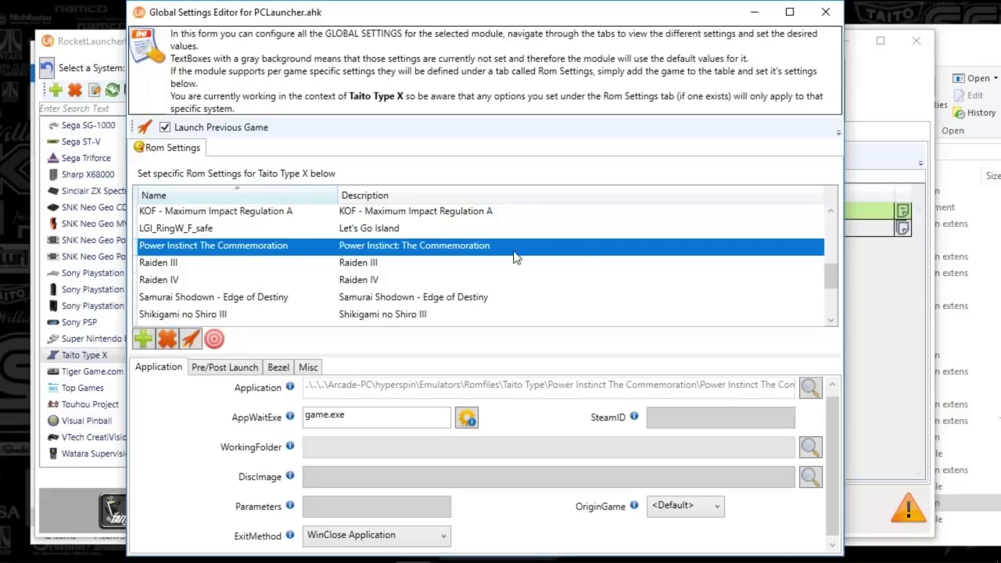
{"action": "left_click", "coordinate": [343, 266]}
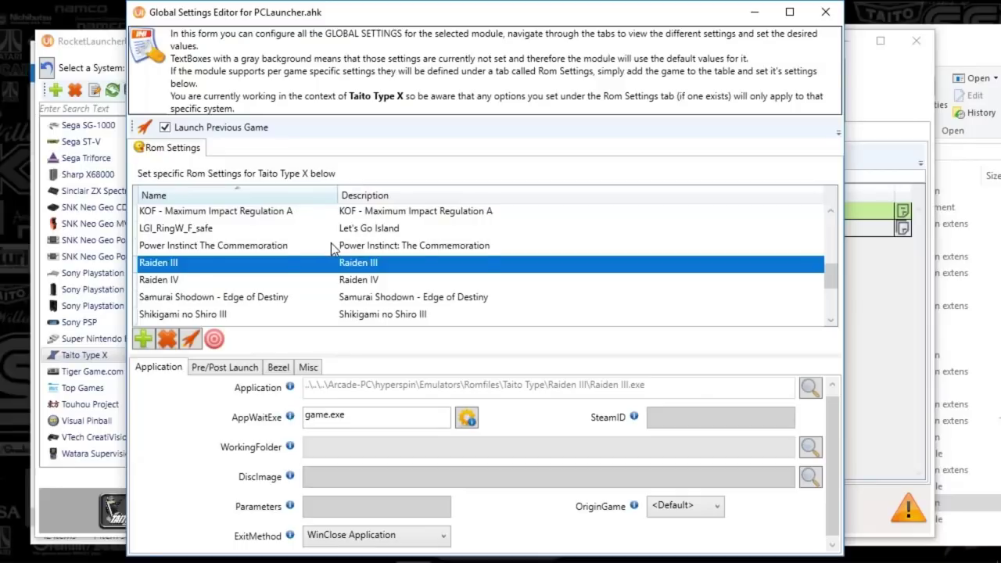
{"action": "left_click", "coordinate": [333, 248]}
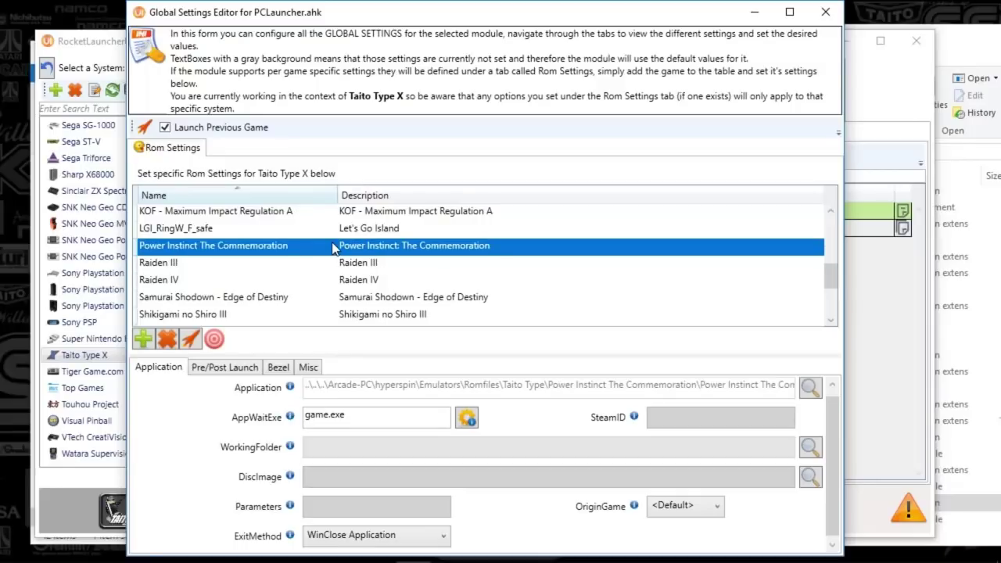
{"action": "left_click", "coordinate": [328, 263]}
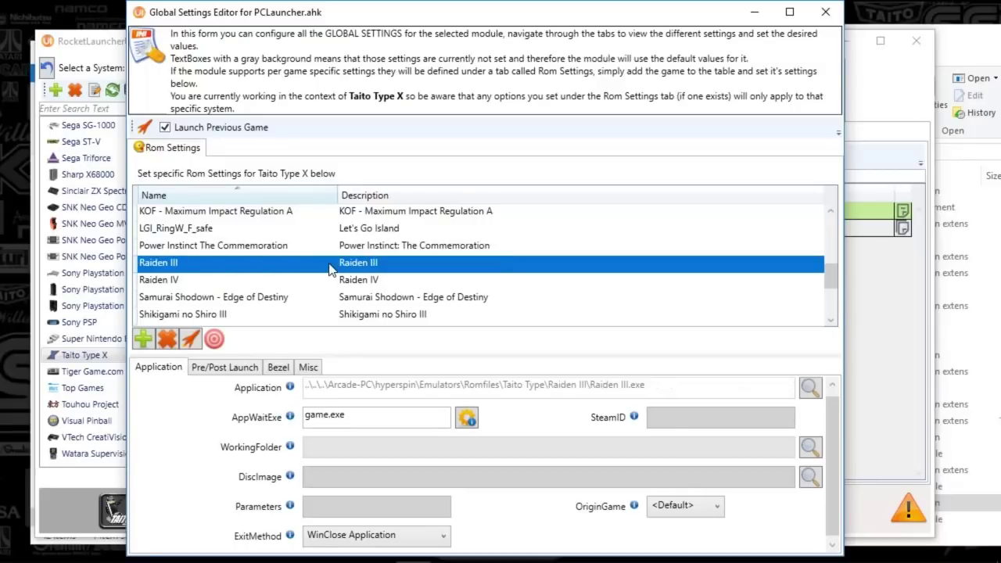
{"action": "left_click", "coordinate": [334, 247]}
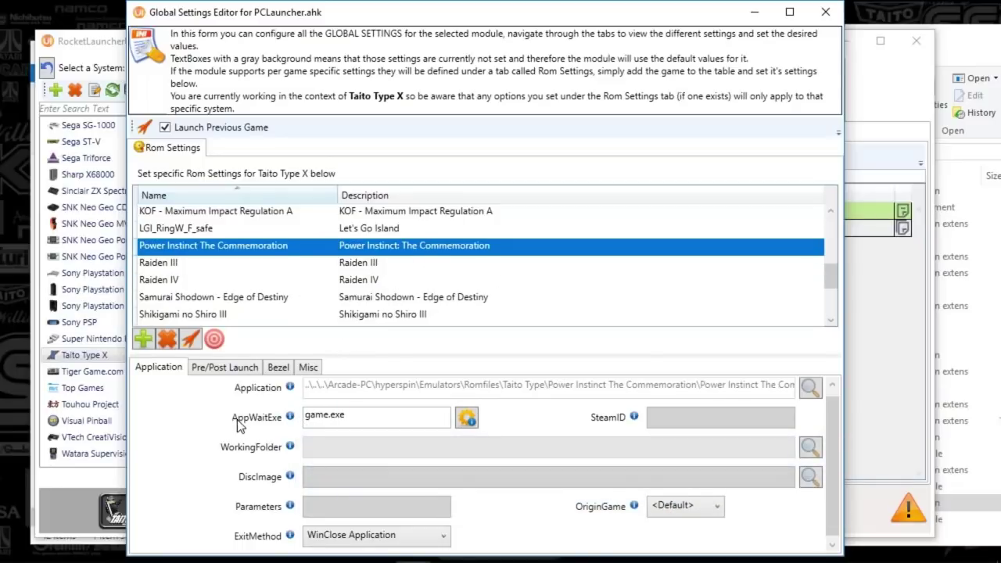
{"action": "mouse_move", "coordinate": [291, 423]}
Check the application paths and AppWaitExe values of other Taito Type X games, from Raiden IV to Suggoi! Arcana Heart 2
{"action": "left_click", "coordinate": [372, 282]}
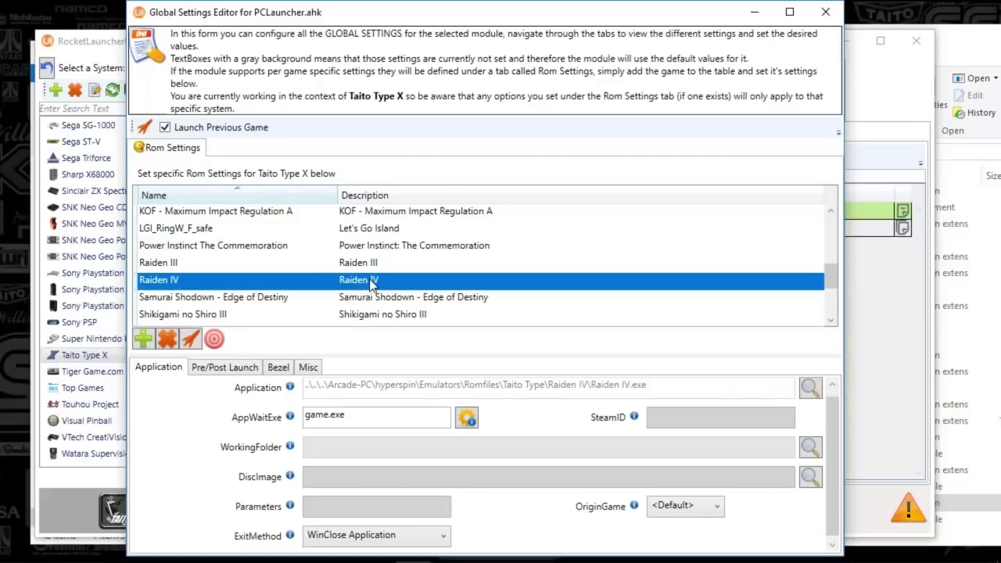
{"action": "left_click", "coordinate": [355, 249]}
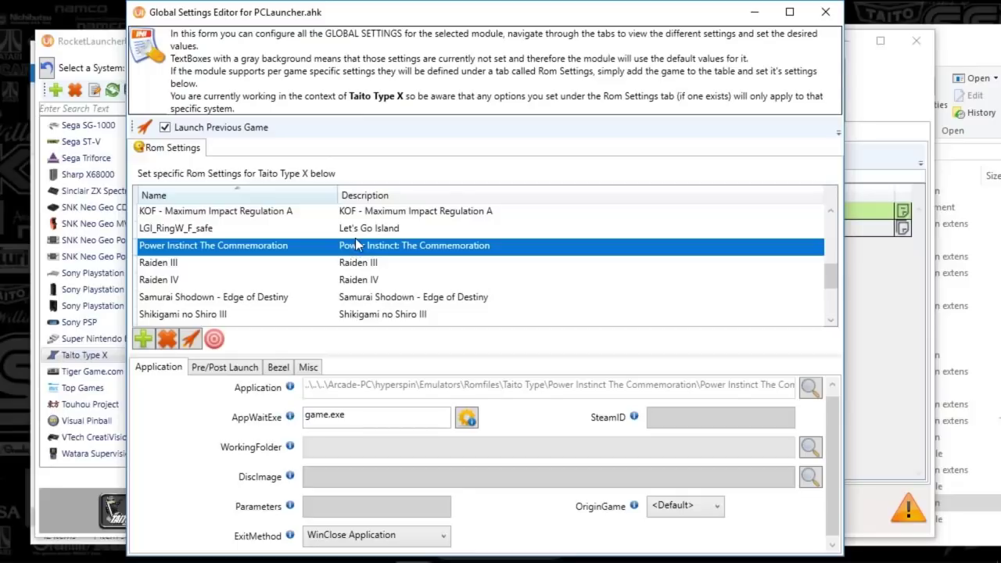
{"action": "left_click", "coordinate": [357, 214]}
{"action": "scroll", "coordinate": [361, 245], "scroll_direction": "down", "scroll_amount": 3}
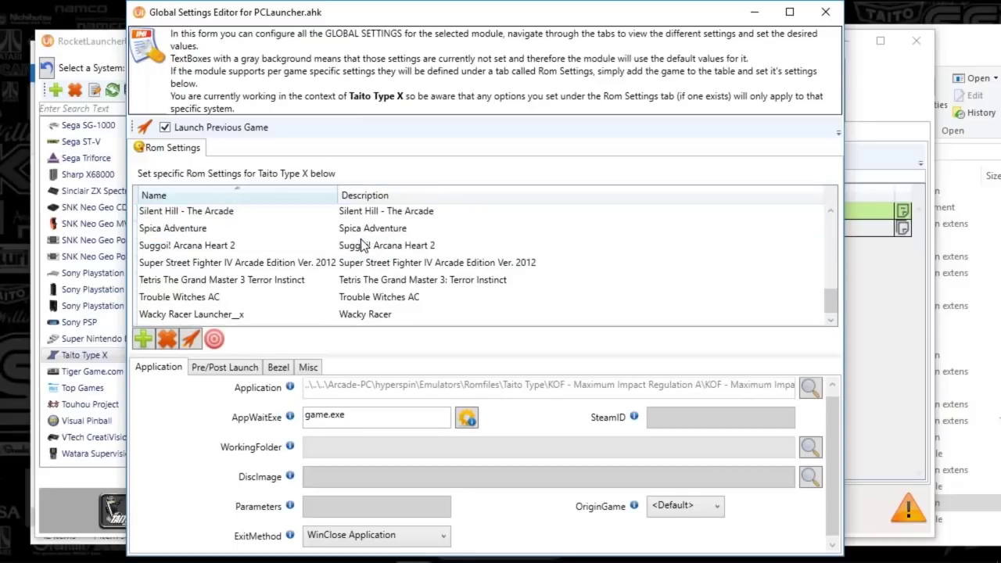
{"action": "left_click", "coordinate": [363, 267]}
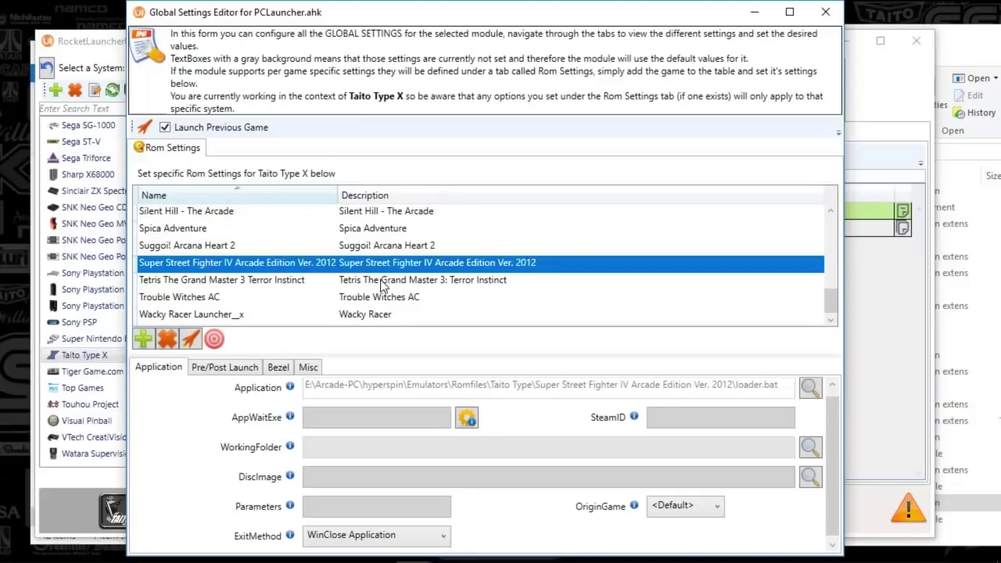
{"action": "left_click", "coordinate": [388, 289]}
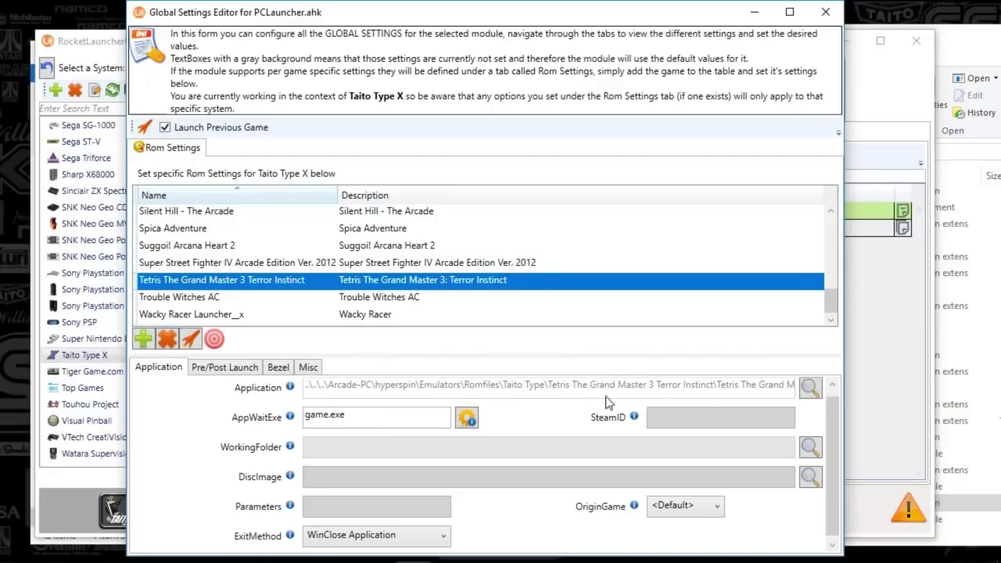
{"action": "left_click", "coordinate": [272, 246]}
Go back to the LGI_RingW_F_safe entry and view its TeknoParrot application path and profile parameter
{"action": "scroll", "coordinate": [314, 296], "scroll_direction": "up", "scroll_amount": 2}
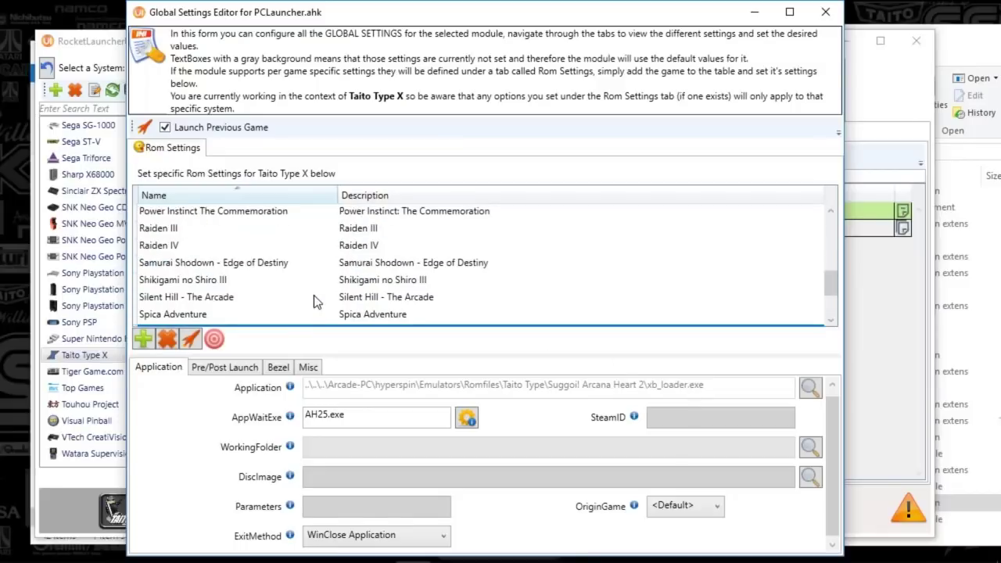
{"action": "scroll", "coordinate": [324, 290], "scroll_direction": "up", "scroll_amount": 1}
{"action": "scroll", "coordinate": [329, 290], "scroll_direction": "up", "scroll_amount": 1}
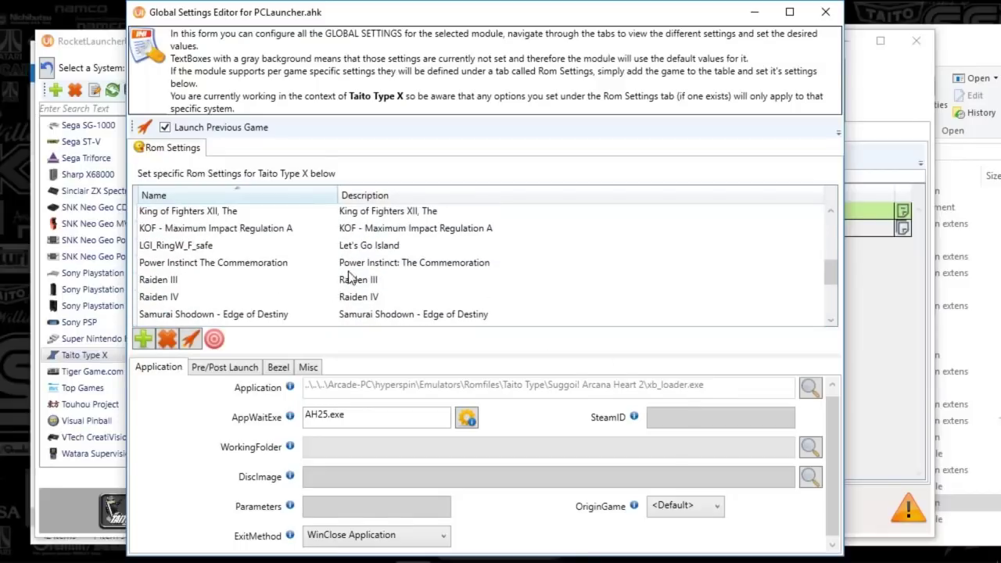
{"action": "left_click", "coordinate": [358, 247]}
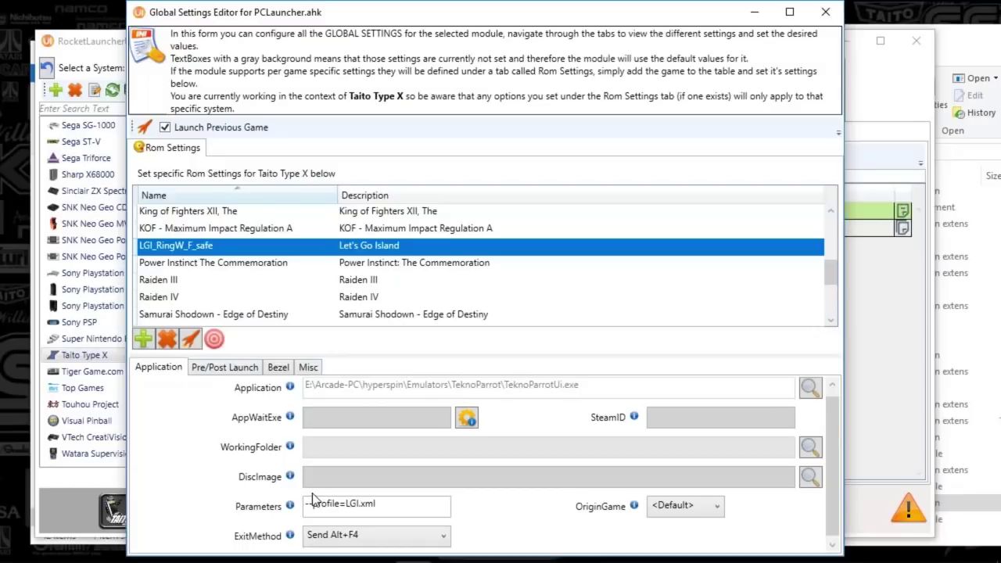
View the profile files in TeknoParrot's GameProfiles folder again, and close the PCLauncher settings editor
{"action": "left_click", "coordinate": [965, 225]}
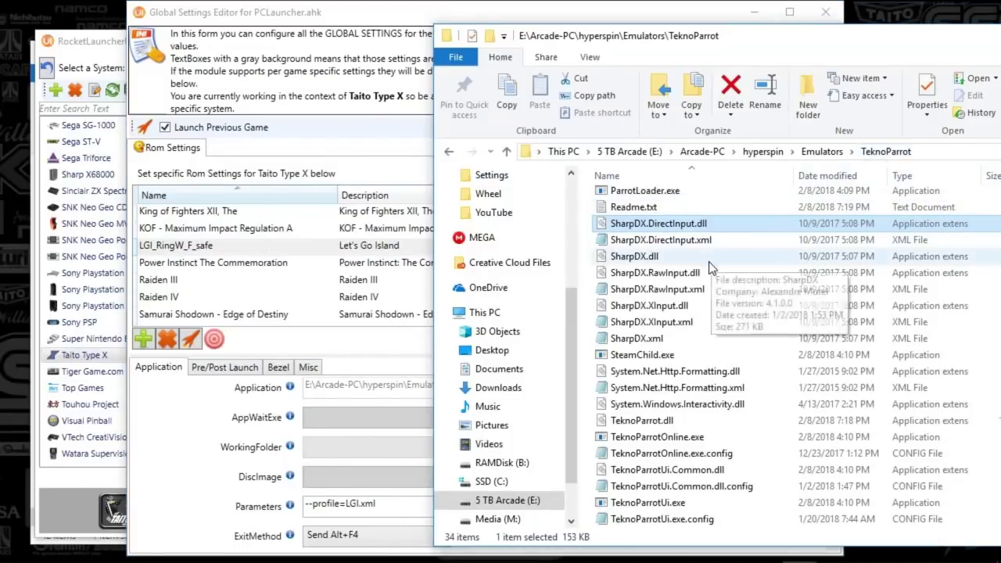
{"action": "scroll", "coordinate": [645, 204], "scroll_direction": "up", "scroll_amount": 5}
{"action": "left_click", "coordinate": [647, 202]}
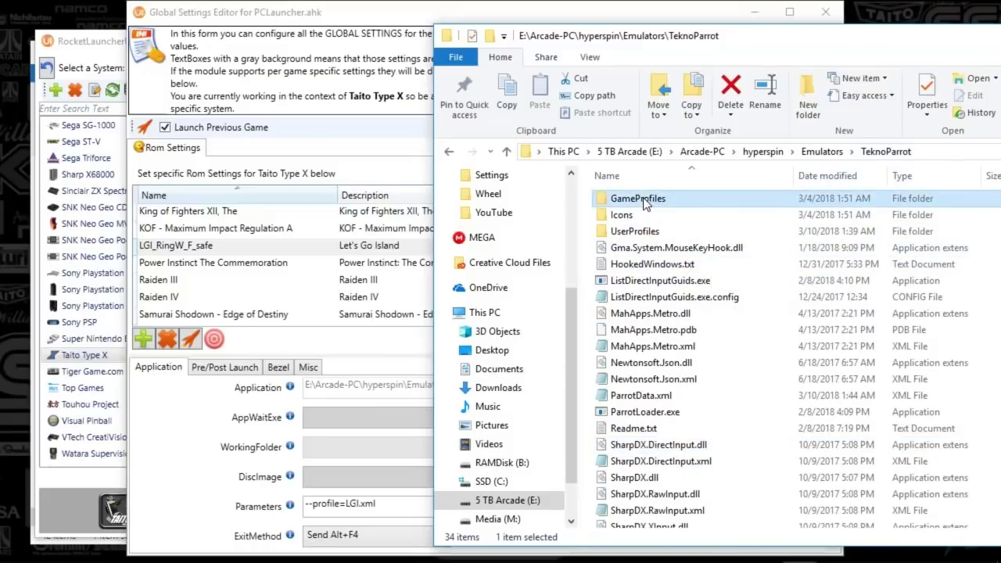
{"action": "double_click", "coordinate": [643, 201]}
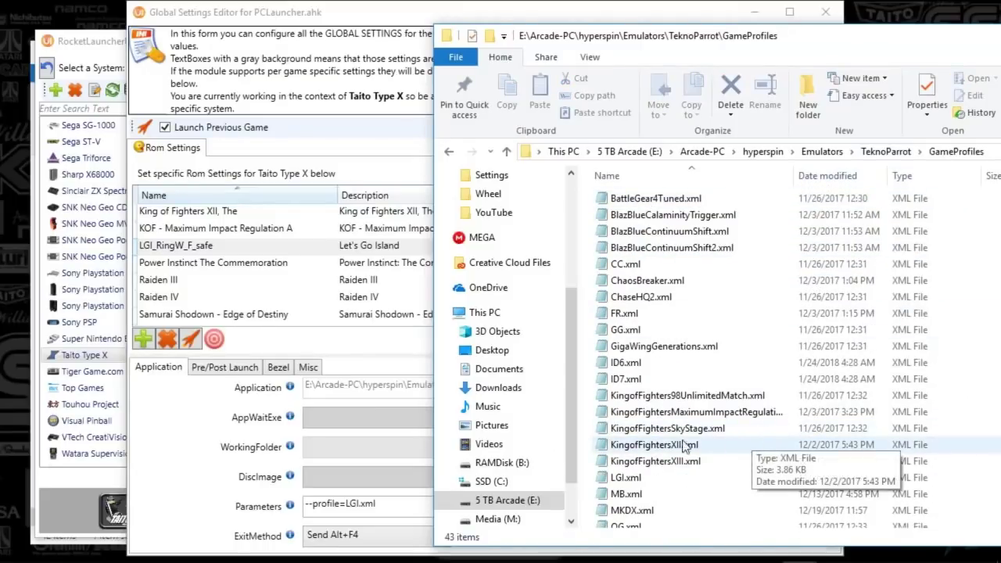
{"action": "left_click", "coordinate": [214, 481]}
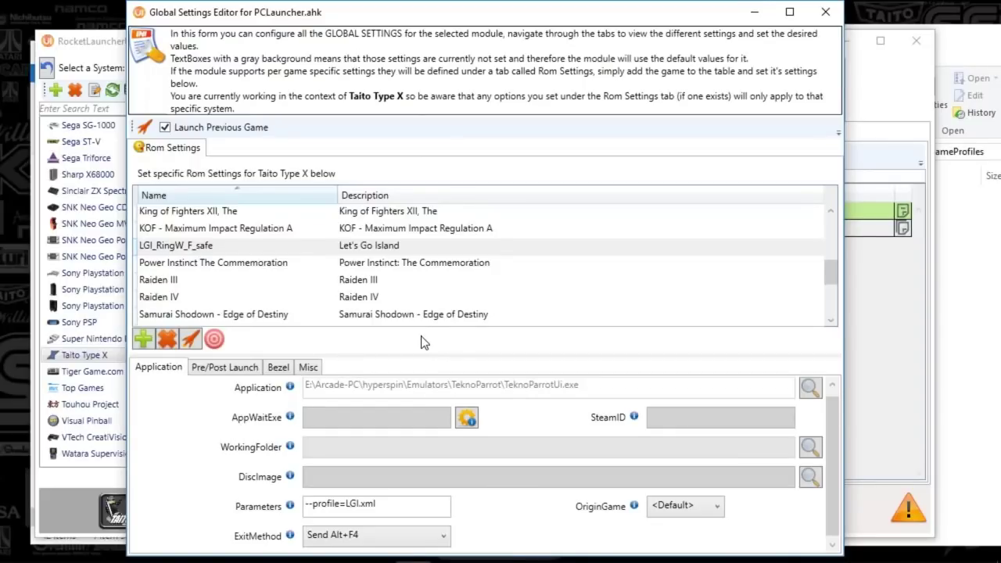
{"action": "left_click", "coordinate": [832, 14]}
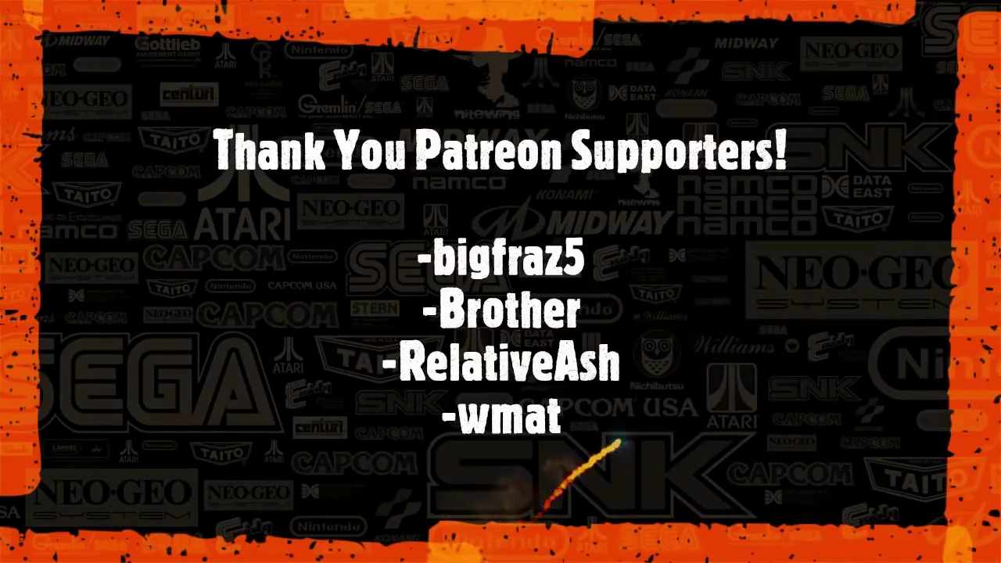